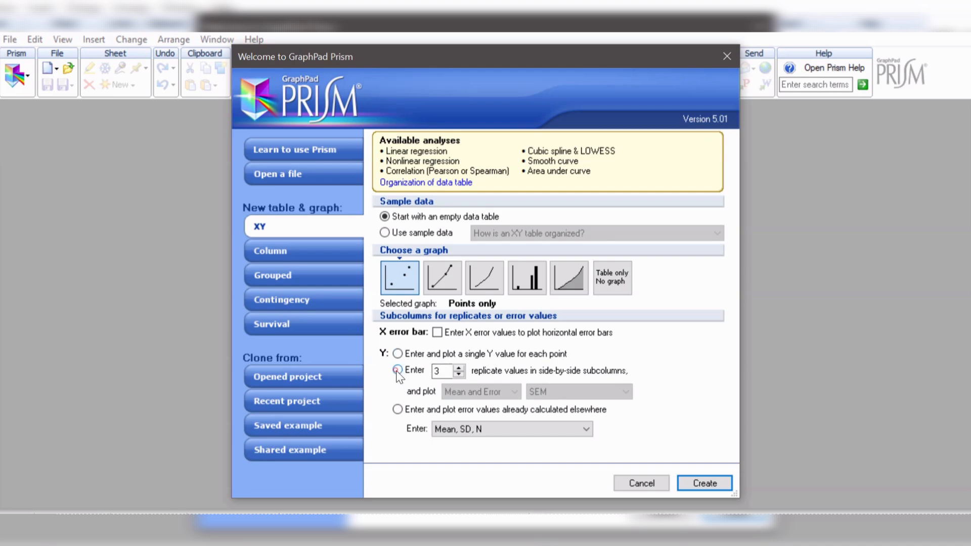
Create an empty XY data table with 3 replicate Y values in side-by-side subcolumns, plotting mean and error as SEM
click(398, 370)
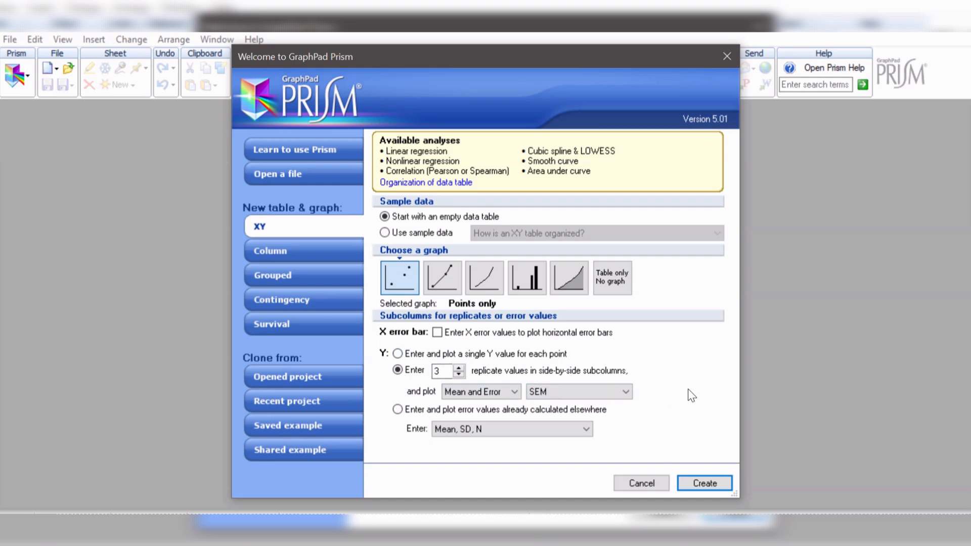
click(705, 484)
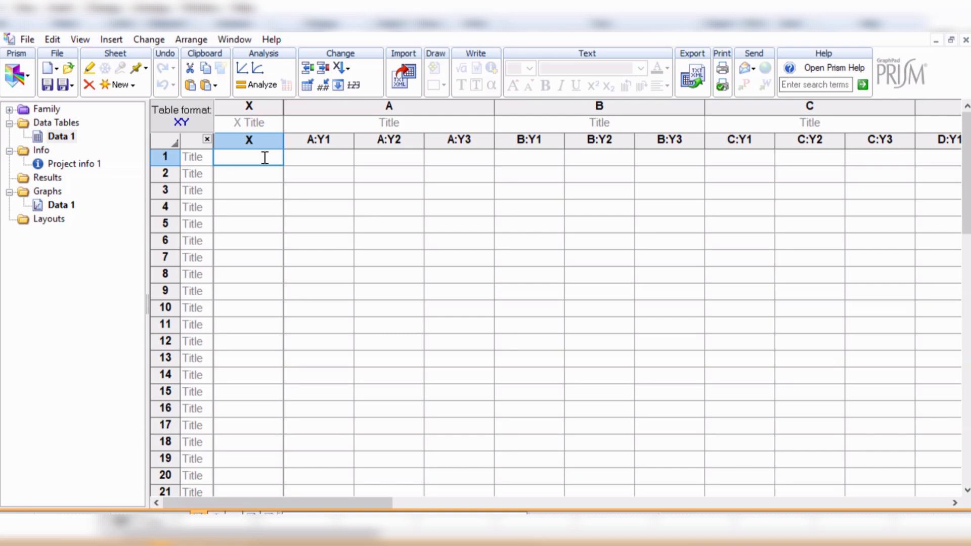
Title the first three rows of the data table X, Y and Z
click(197, 159)
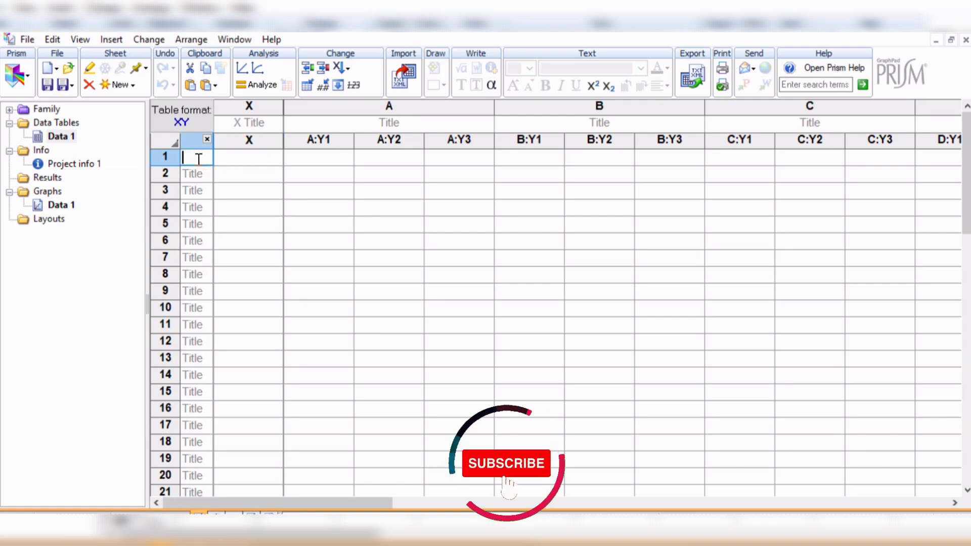
text(X)
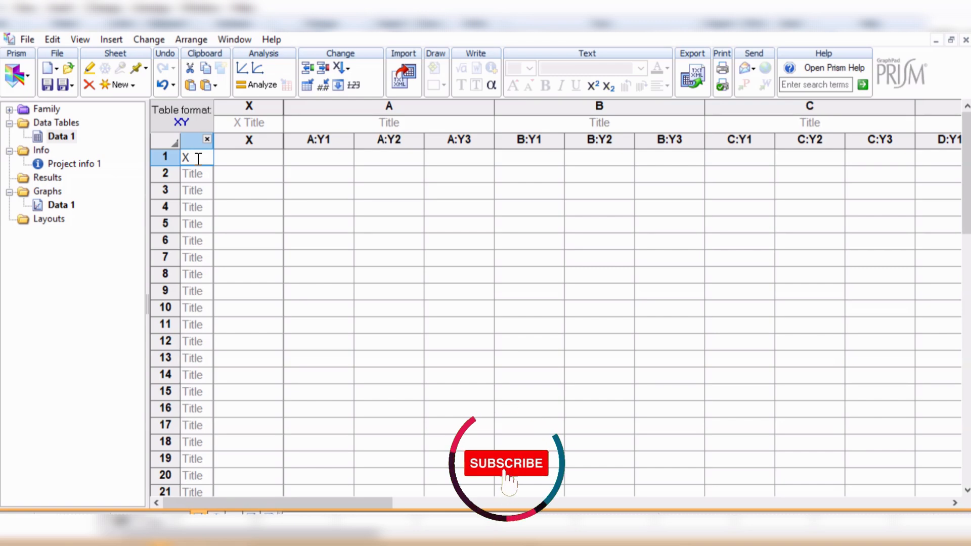
key(Return)
text(Y)
key(Return)
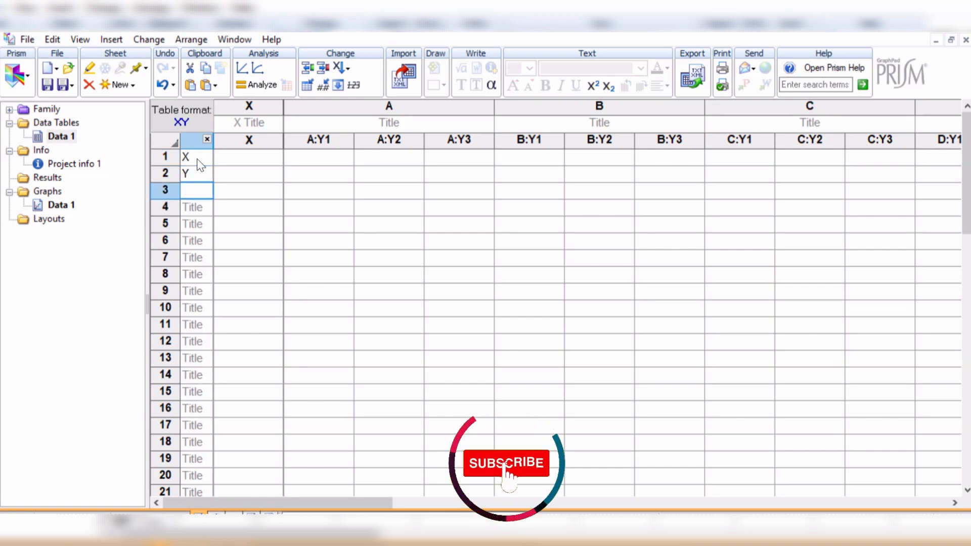
text(Z)
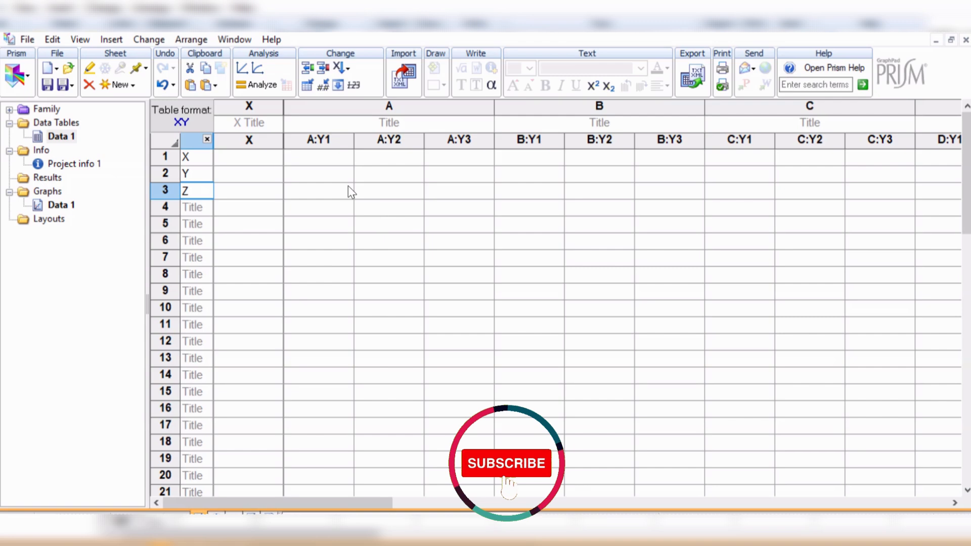
click(257, 159)
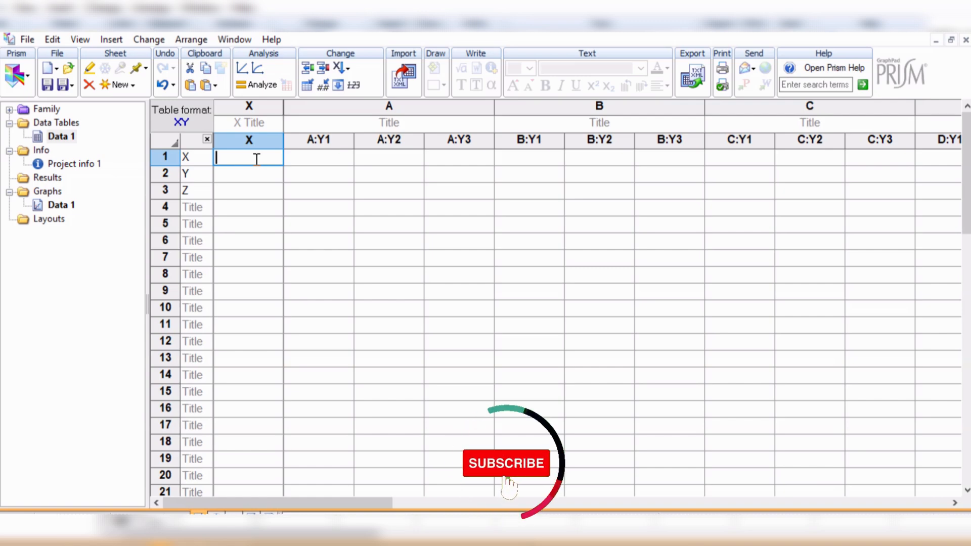
click(200, 159)
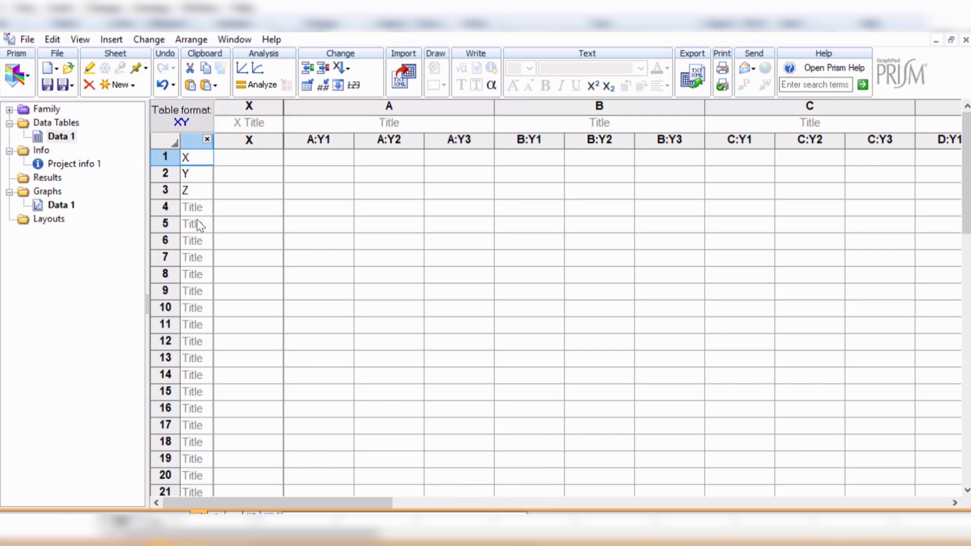
click(324, 157)
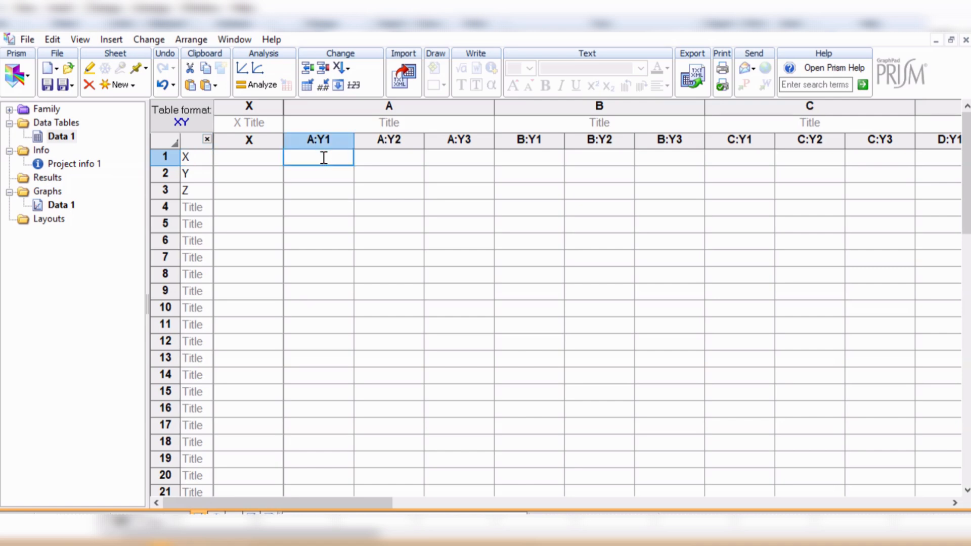
Title data sets A to D as Compound 1, Compound 2, Compound 3 and Compound 4
click(353, 126)
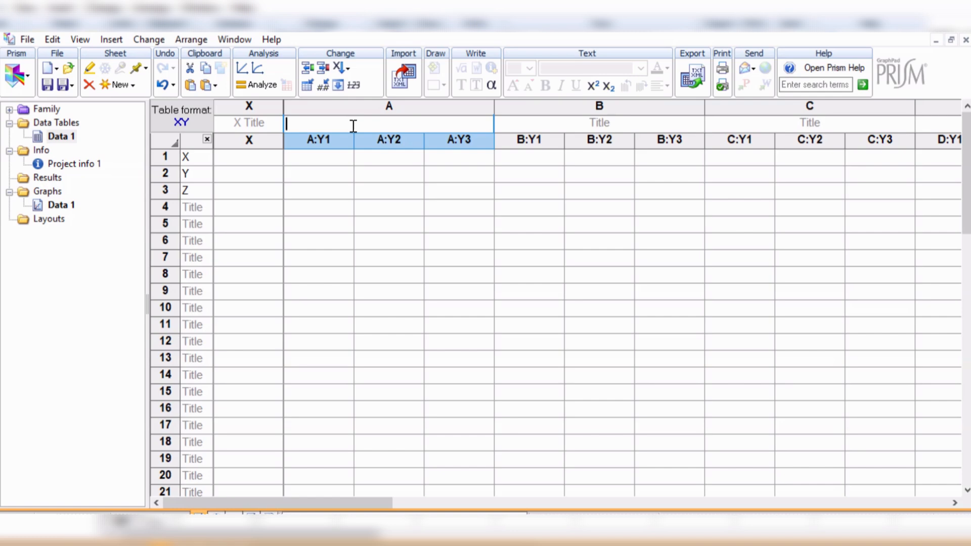
text(Compound 1)
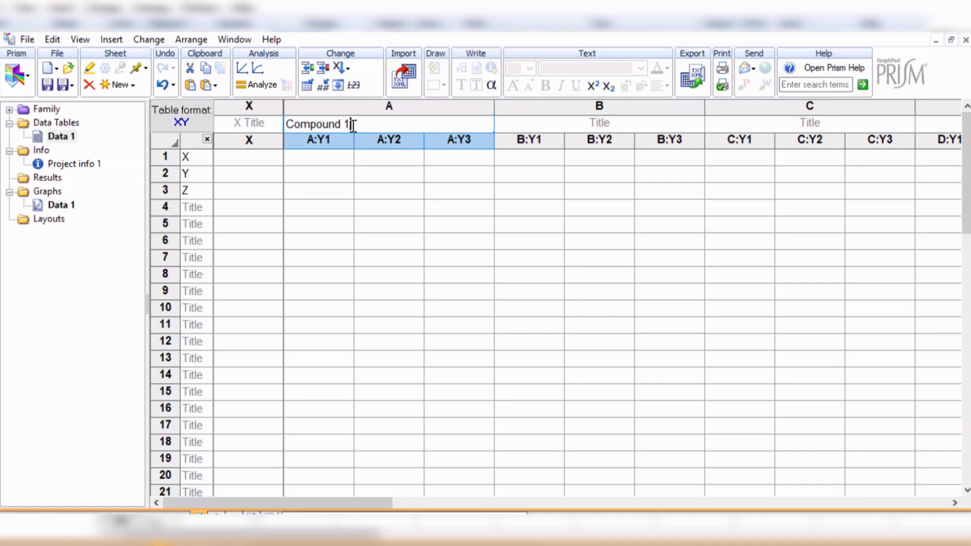
key(Tab)
text(Co)
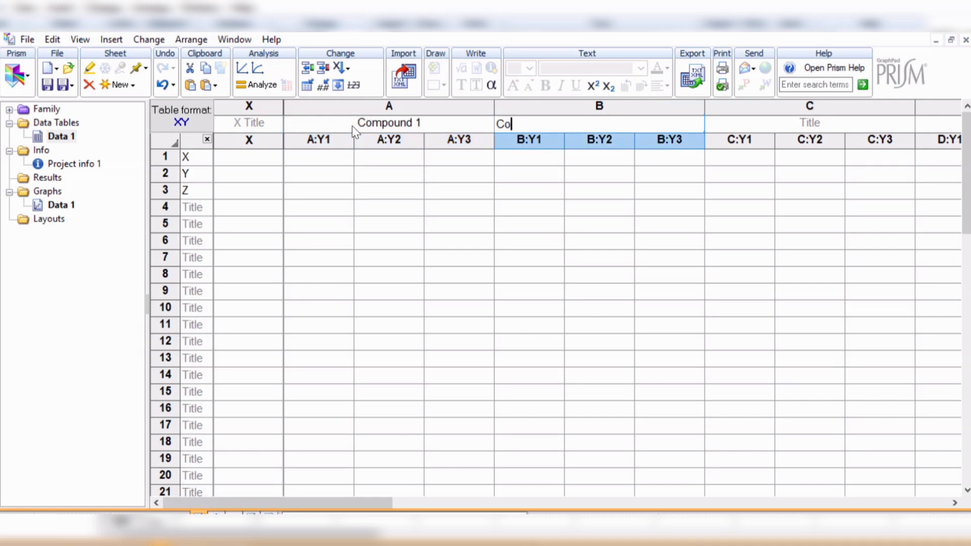
text(mpound 2)
key(Tab)
text(C)
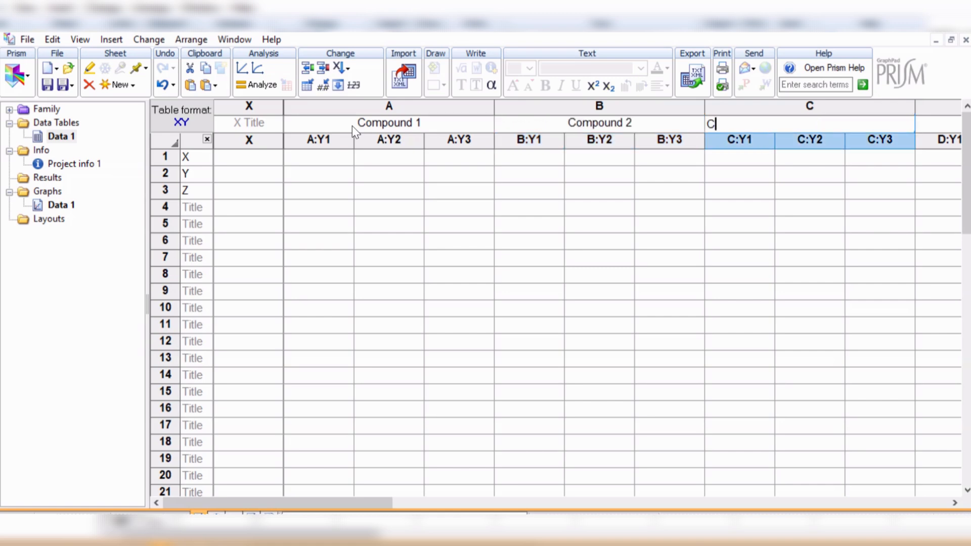
text(ompound 3)
key(Tab)
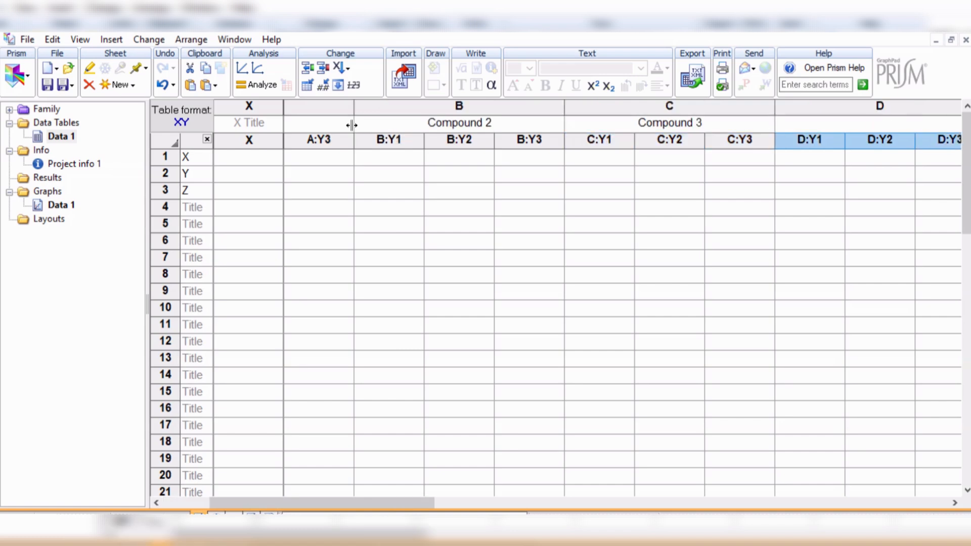
text(Compound 4)
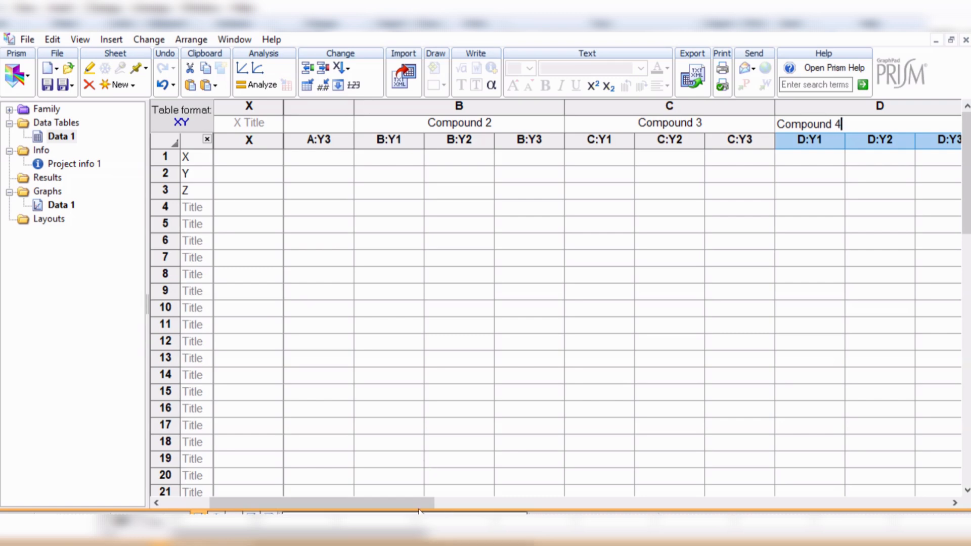
Switch to the Excel workbook and copy the replicate values of all four compounds, cells B4:M6 on Sheet2
drag(371, 504, 324, 504)
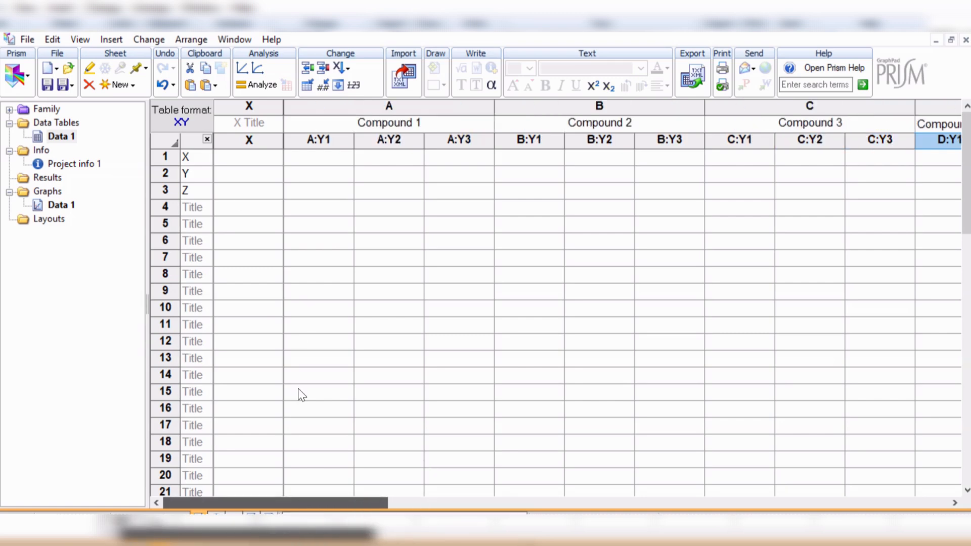
click(329, 158)
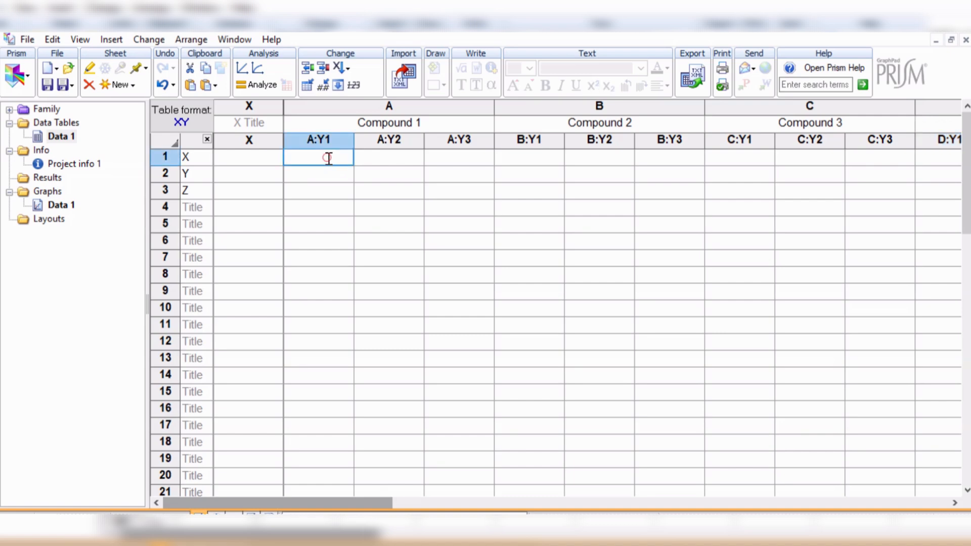
key(alt+Tab)
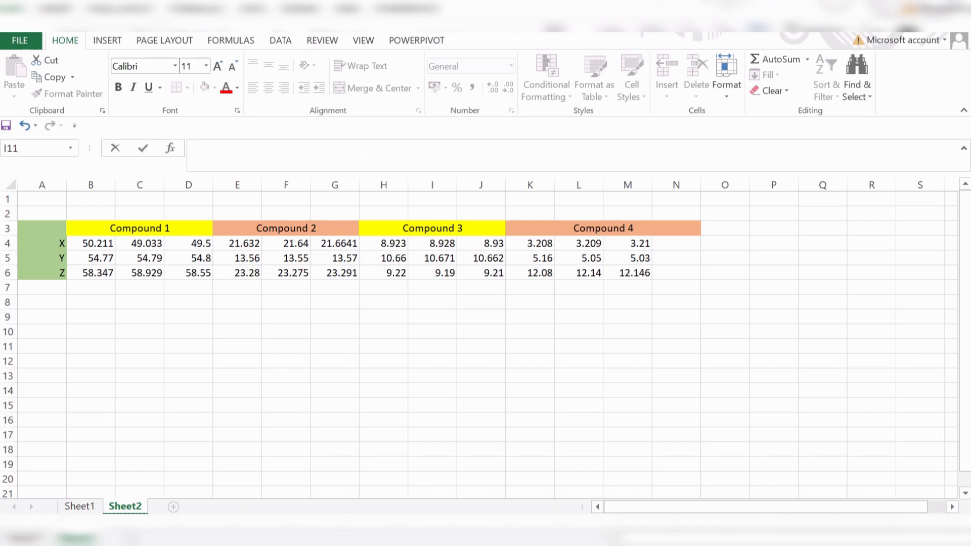
drag(89, 242, 627, 266)
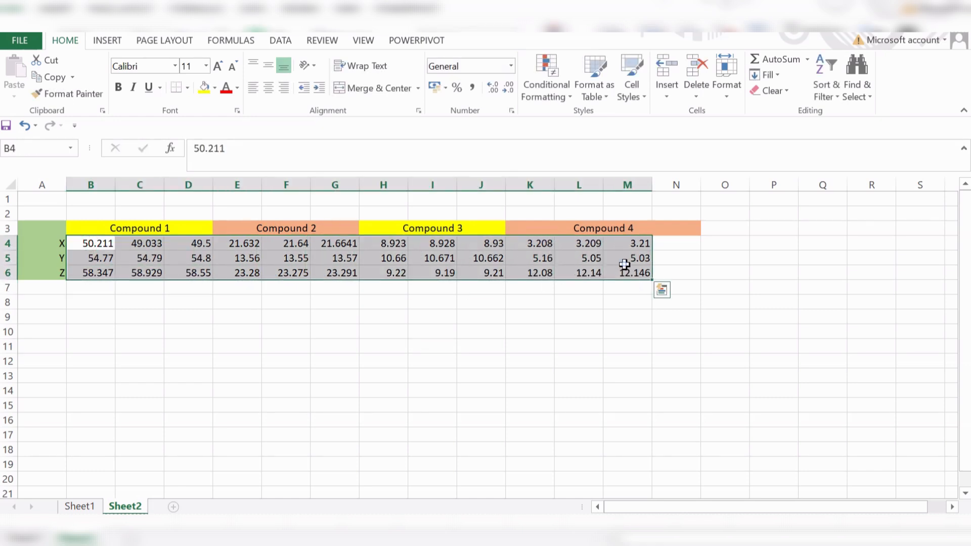
right_click(625, 263)
click(652, 255)
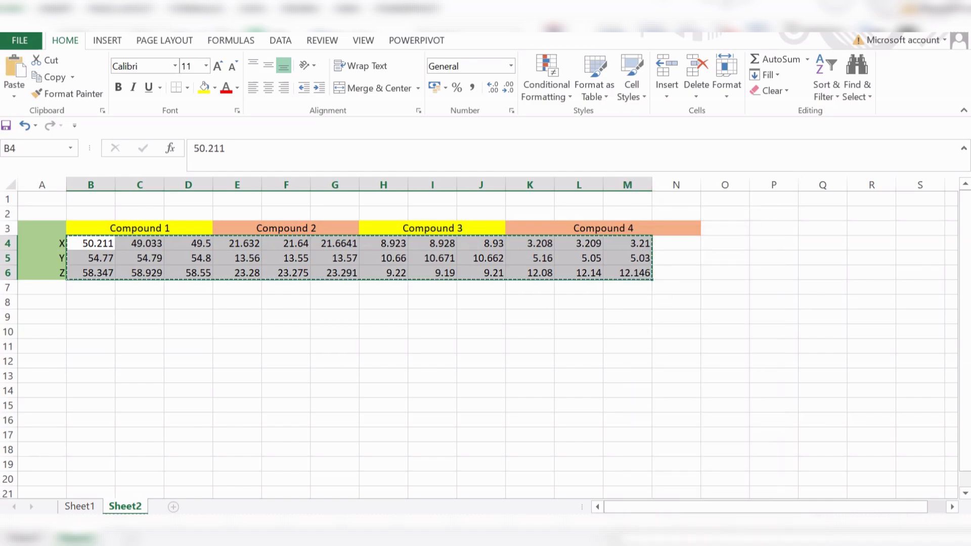
Switch back to GraphPad Prism and paste the copied values as data, starting at row X of subcolumn A:Y1
key(alt+Tab)
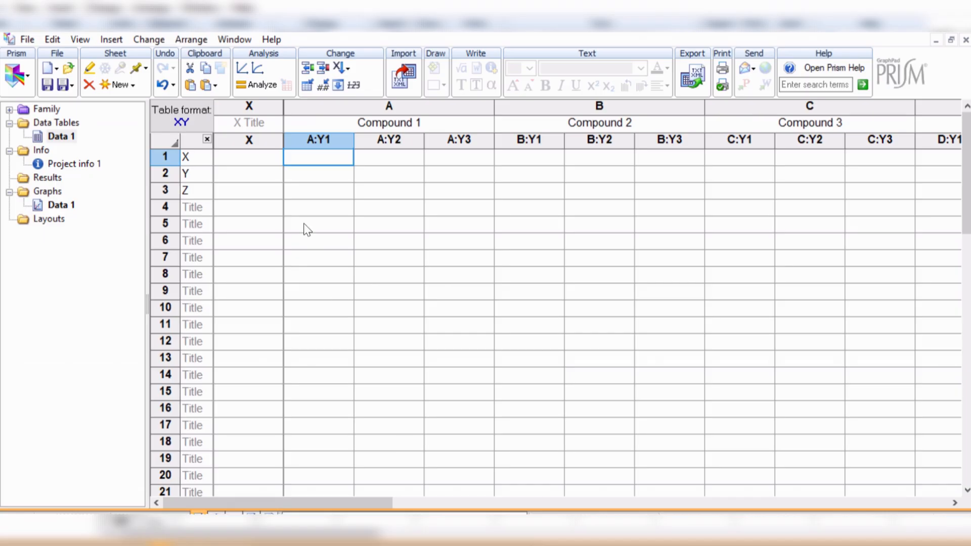
click(314, 158)
right_click(312, 160)
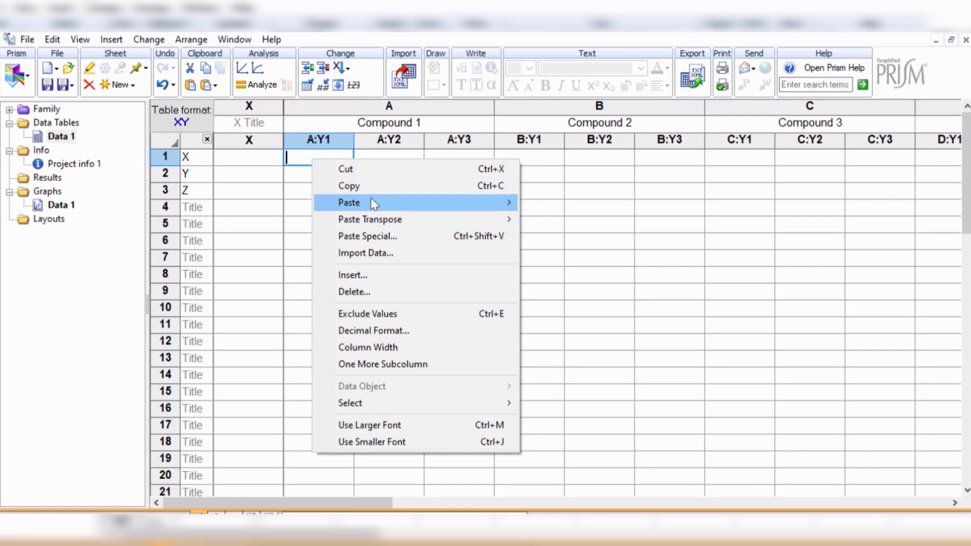
mouse_move(371, 198)
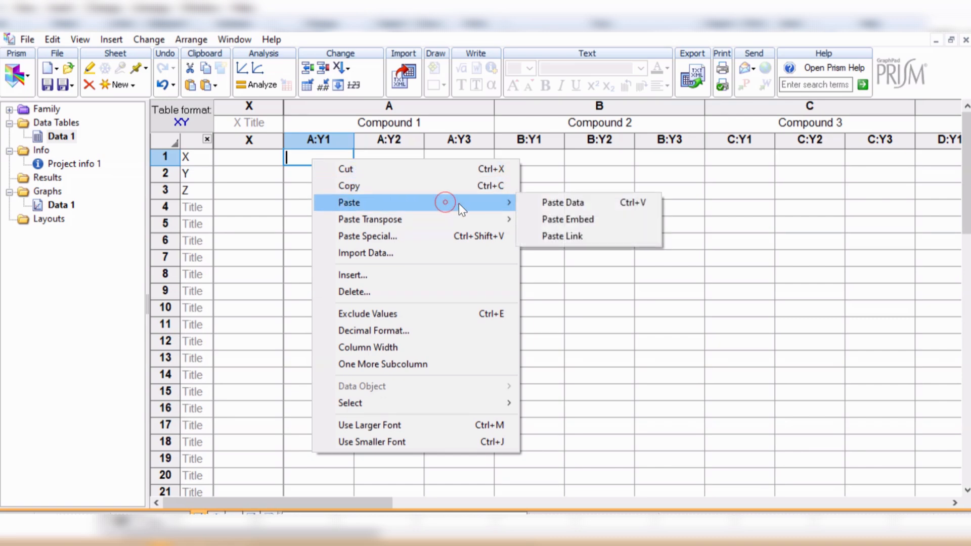
click(547, 202)
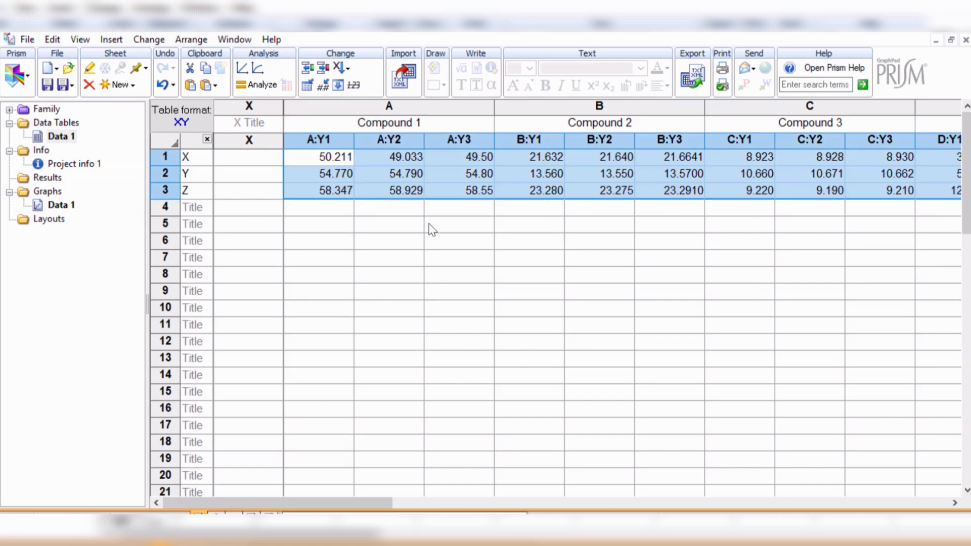
click(667, 280)
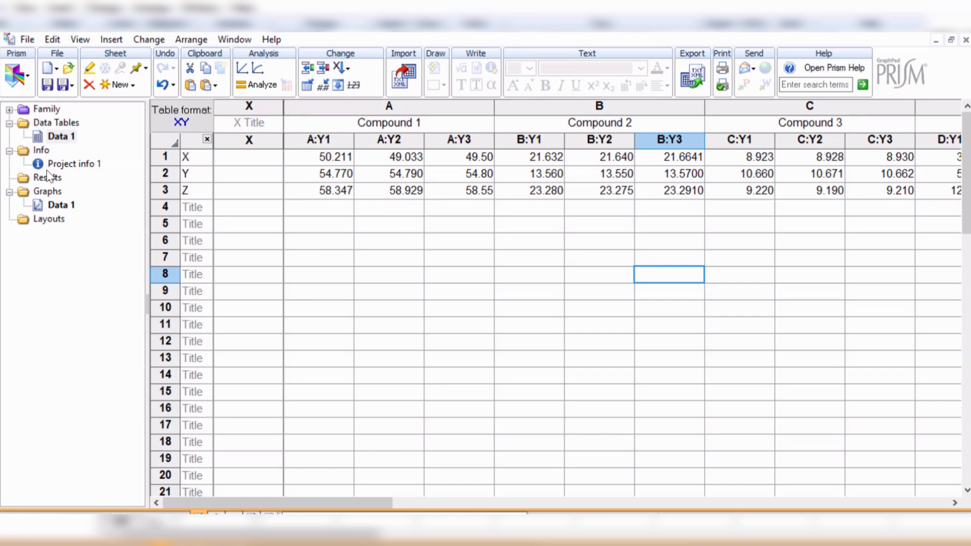
Open the Data 1 graph and change it to a vertical column bar graph plotting mean with SEM
click(65, 207)
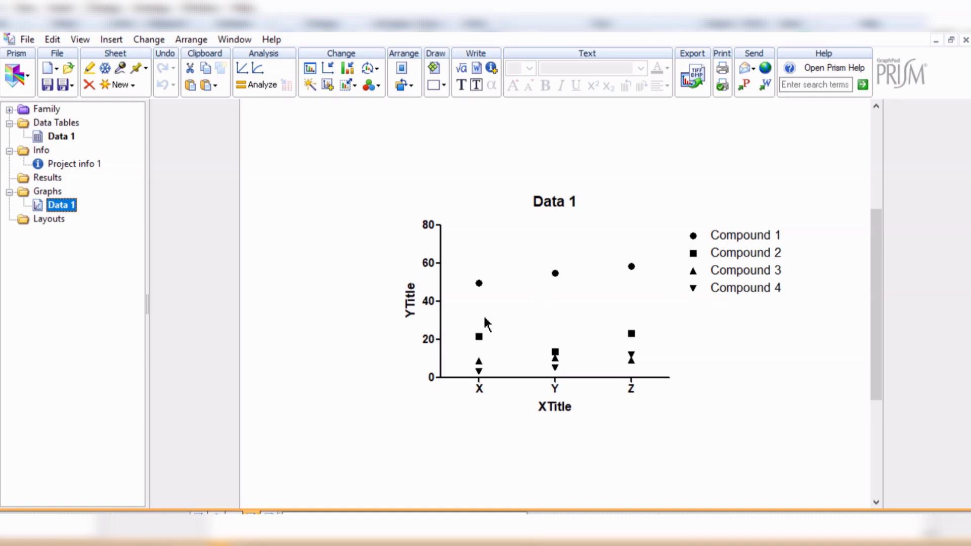
click(449, 219)
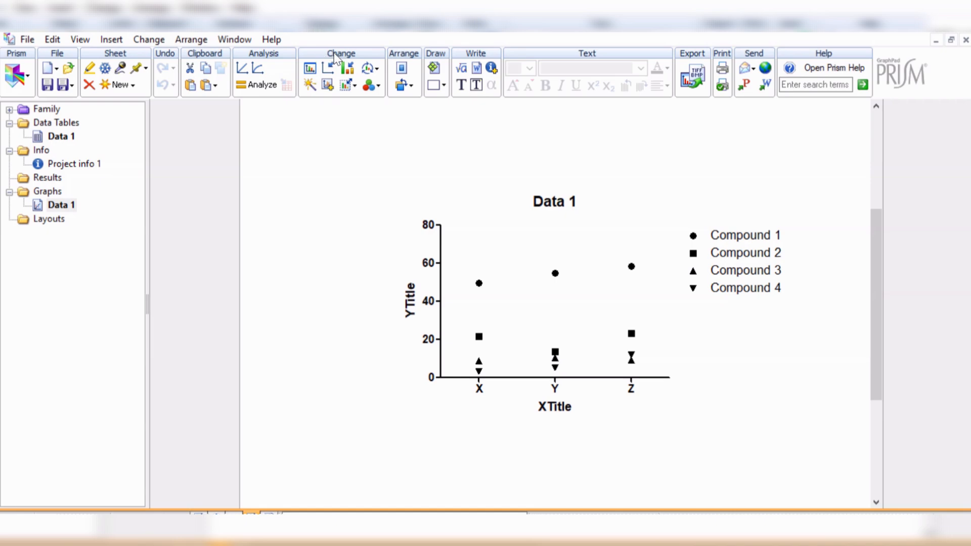
click(310, 69)
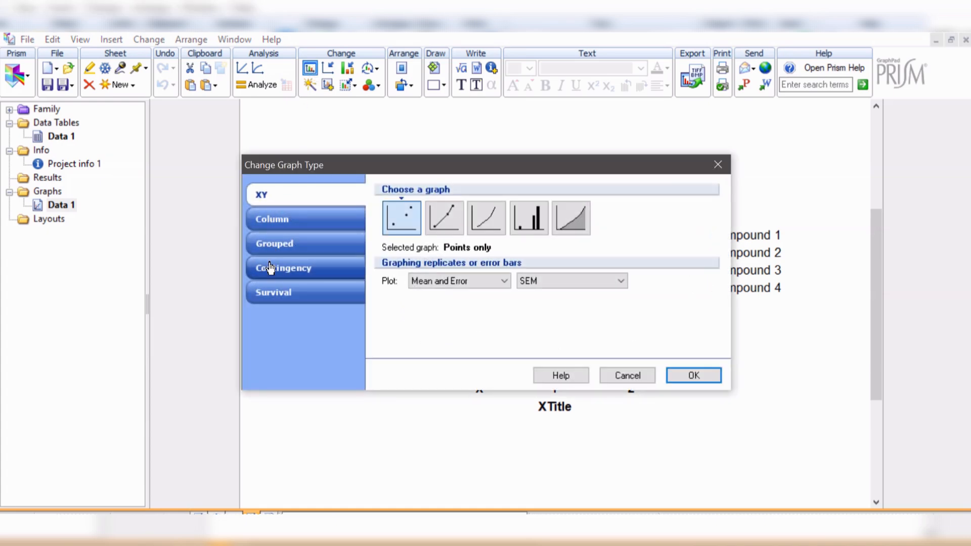
click(317, 221)
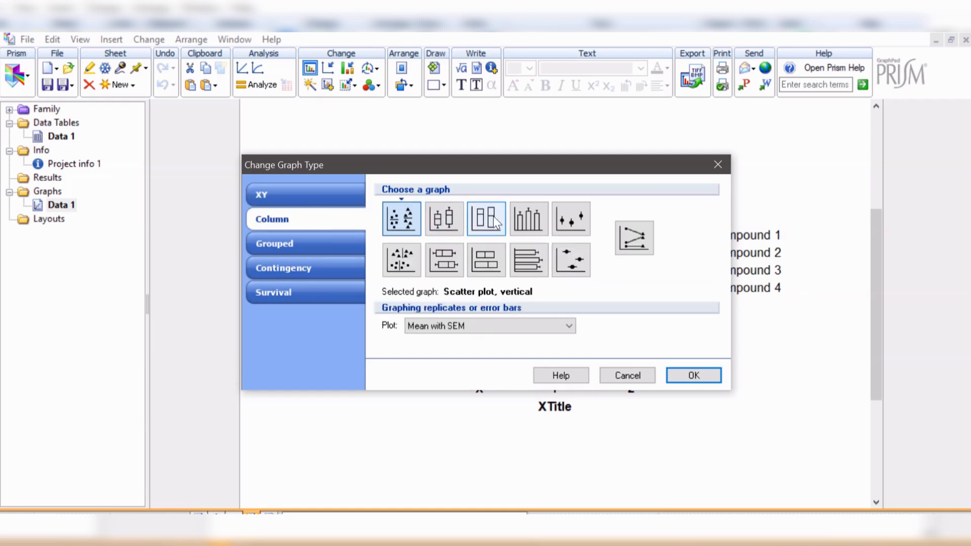
click(531, 226)
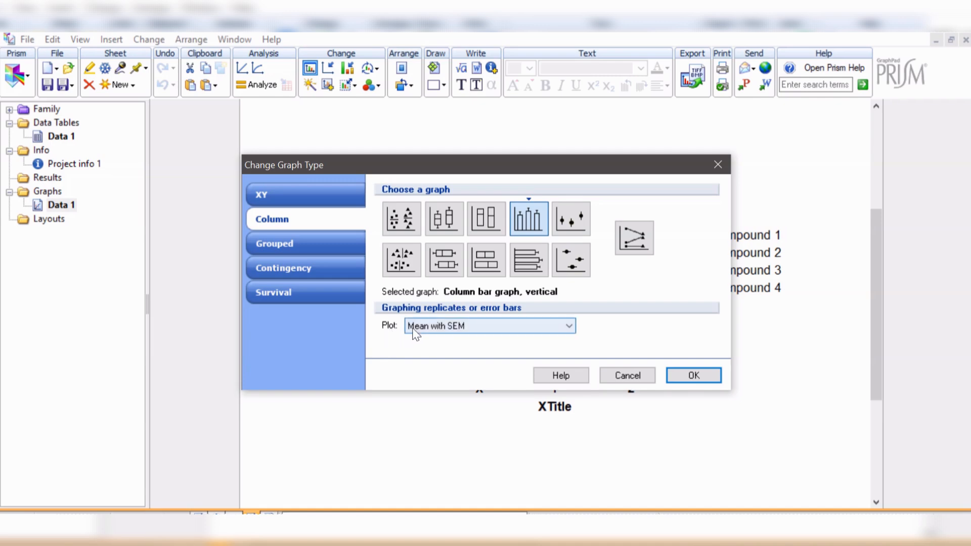
click(500, 329)
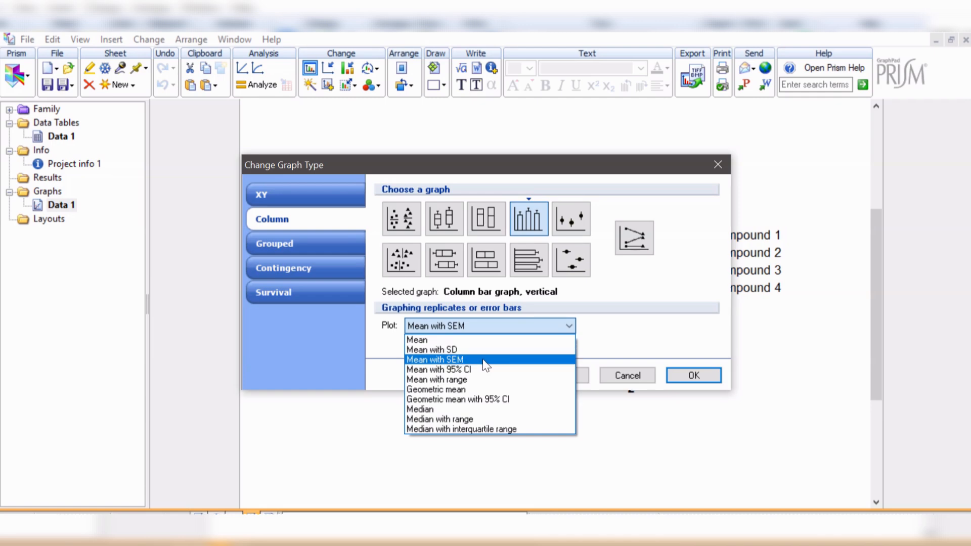
click(541, 327)
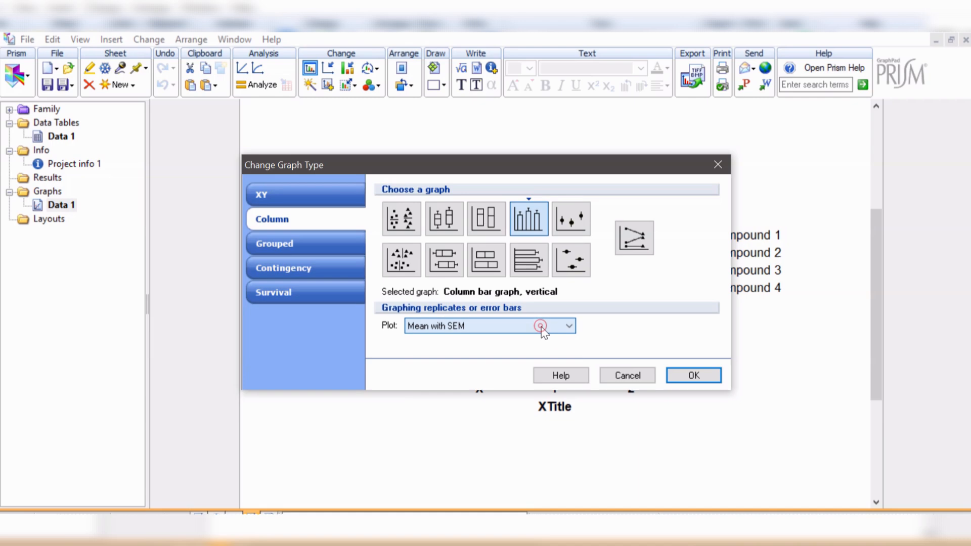
click(694, 376)
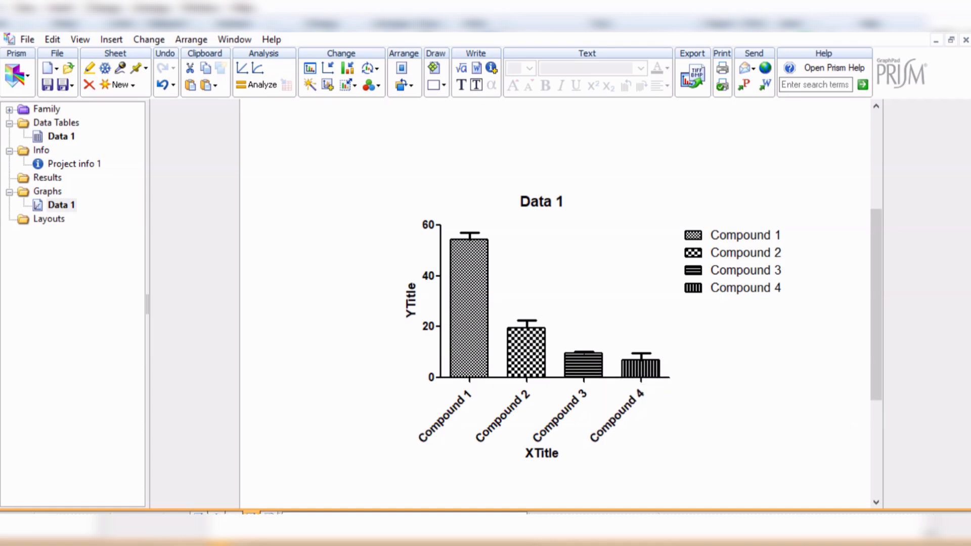
right_click(470, 274)
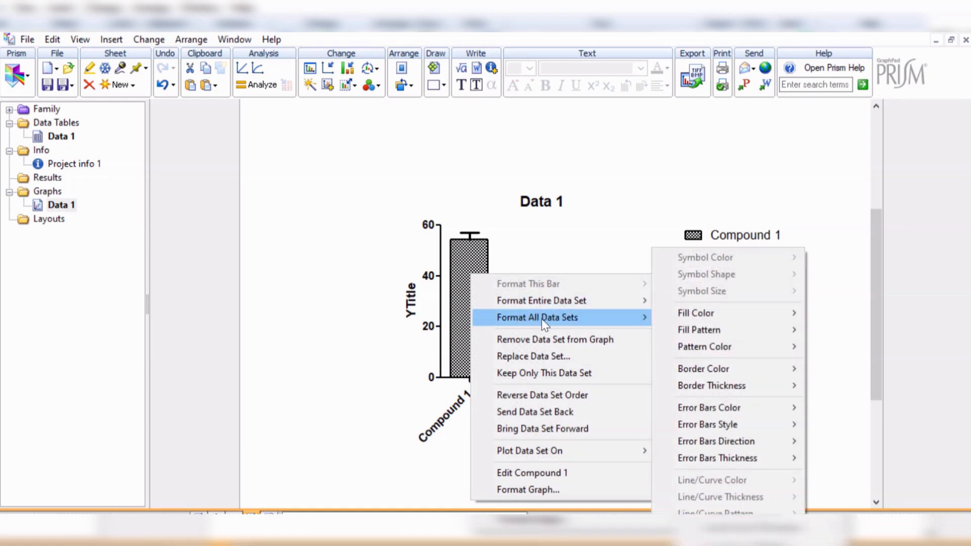
mouse_move(478, 281)
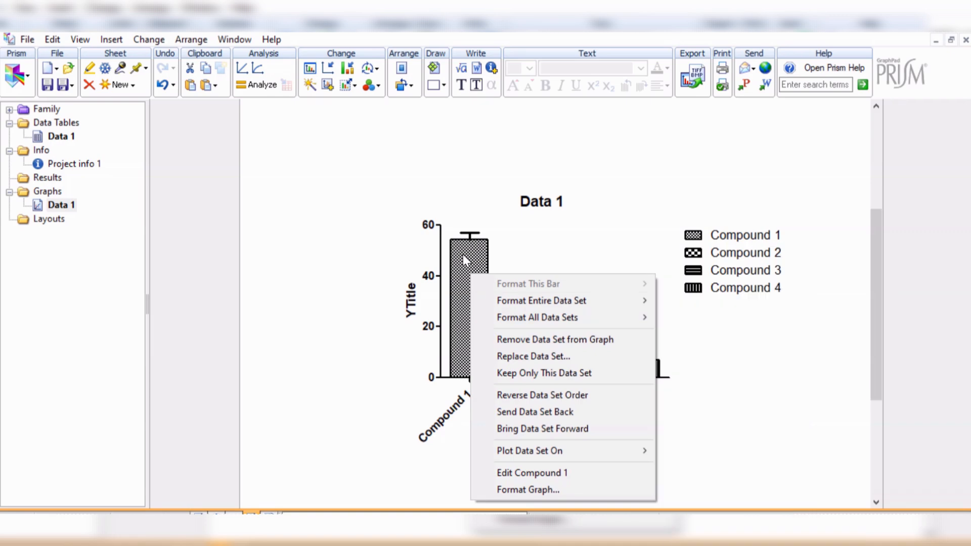
right_click(463, 254)
right_click(462, 254)
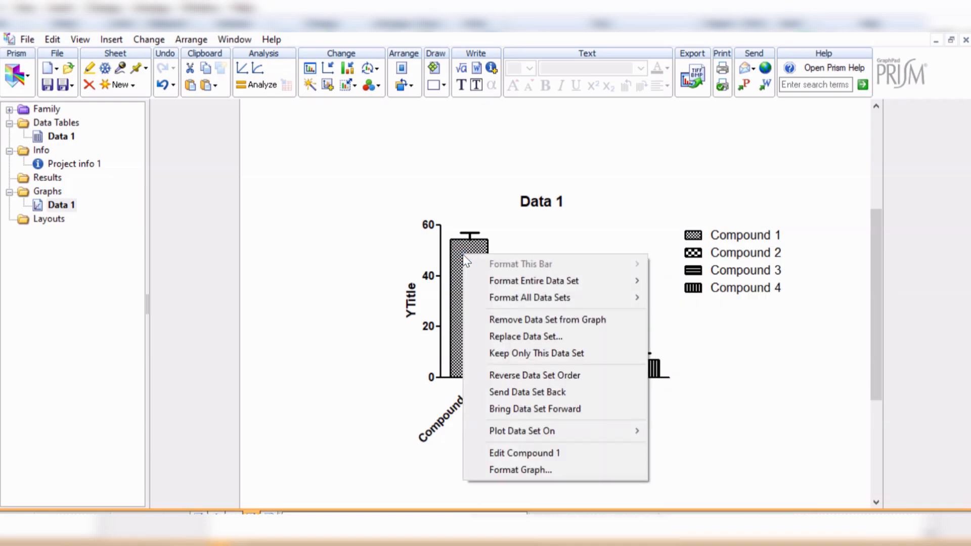
click(463, 251)
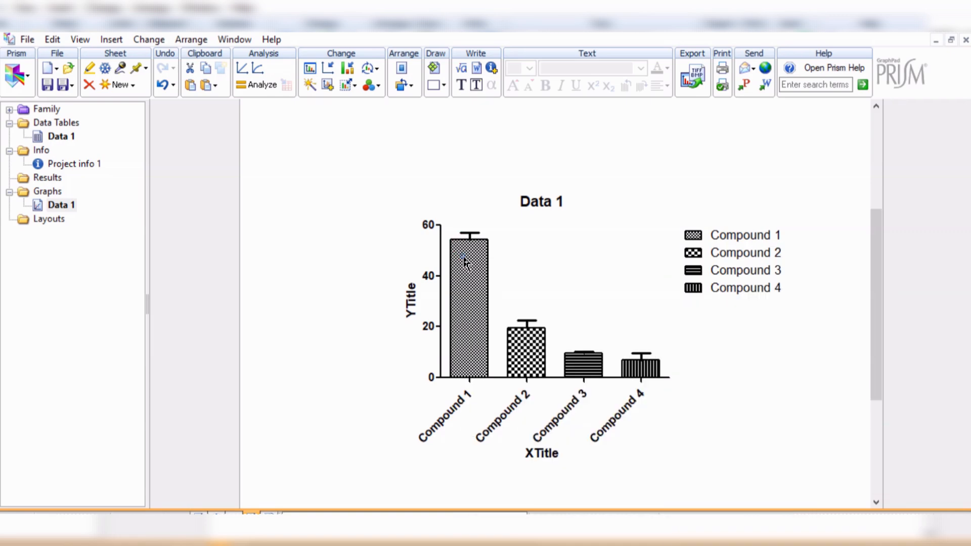
Set the bar border thickness of all data sets to 1/2 pt
right_click(463, 256)
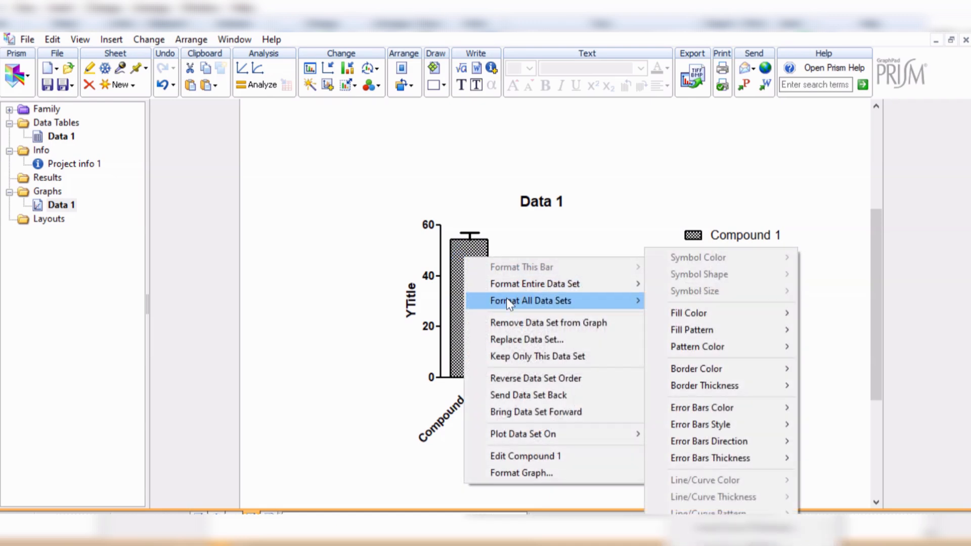
mouse_move(513, 299)
mouse_move(688, 313)
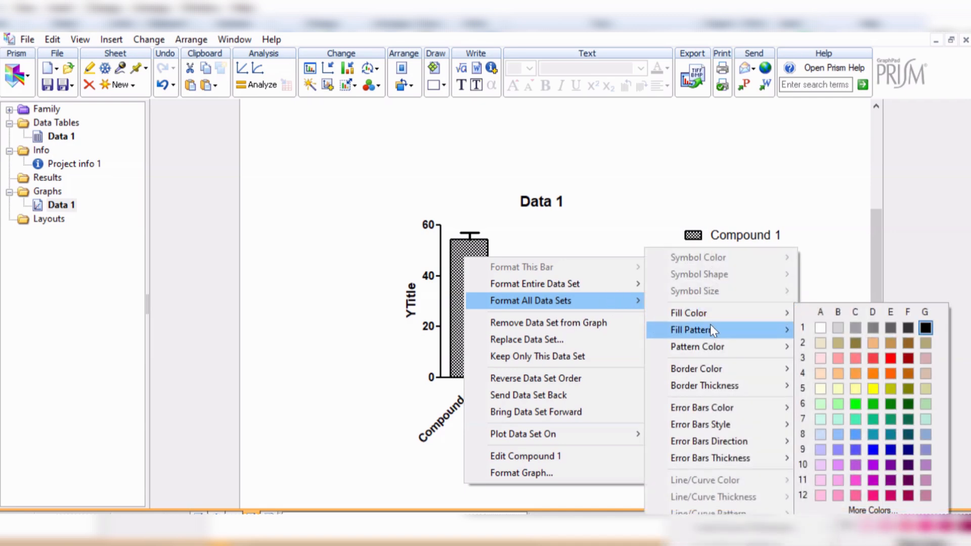
mouse_move(718, 347)
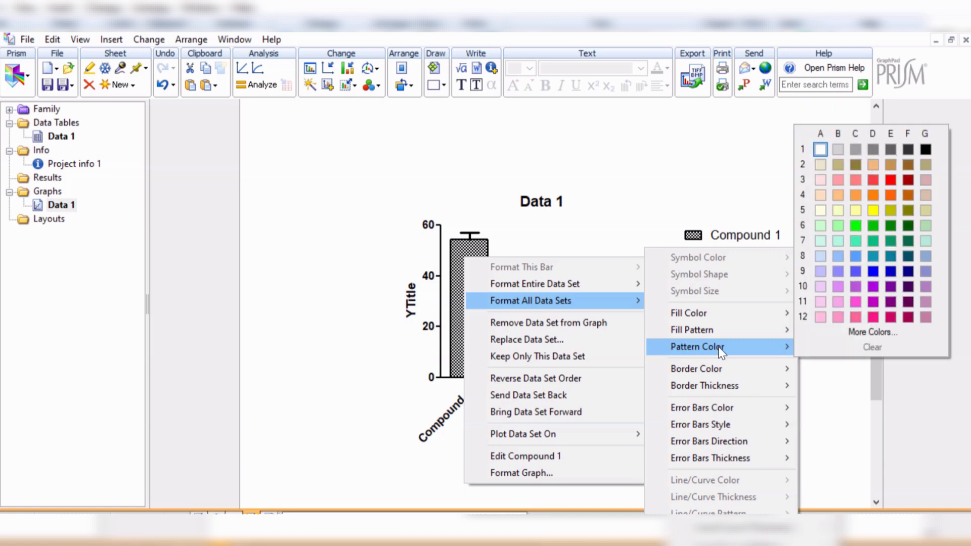
mouse_move(732, 389)
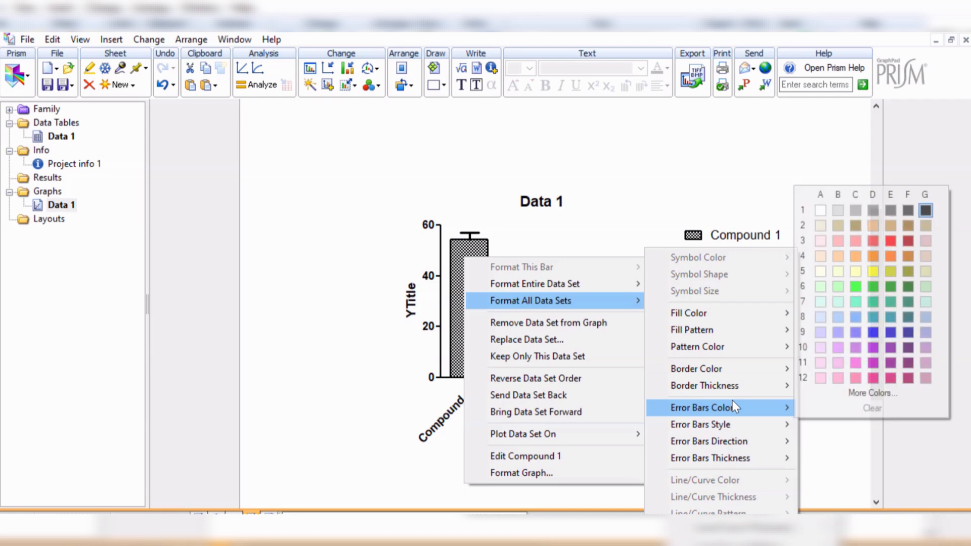
mouse_move(738, 448)
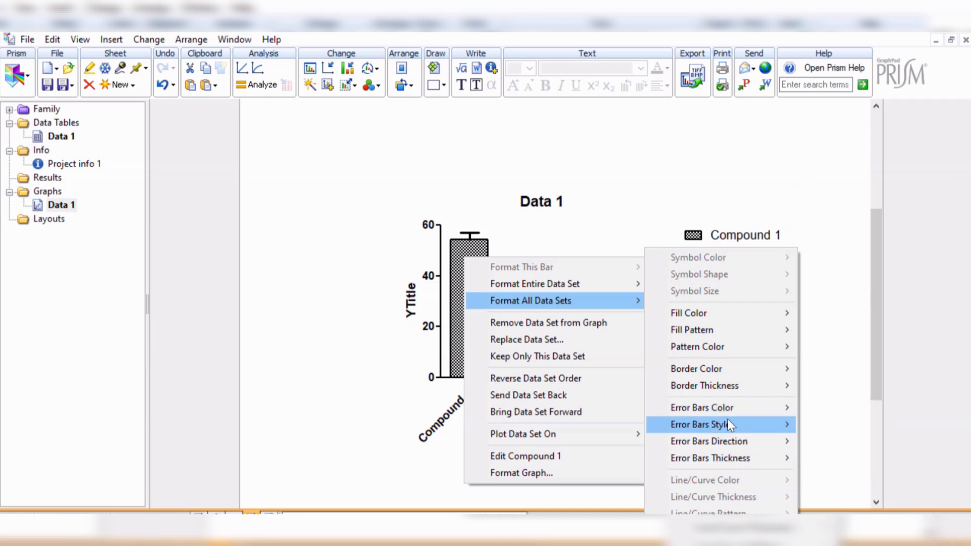
mouse_move(719, 462)
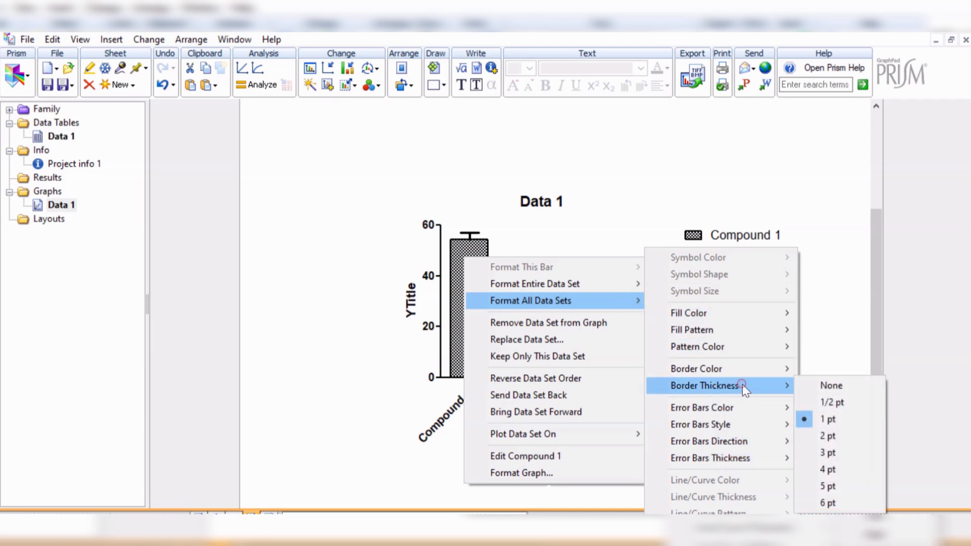
click(838, 403)
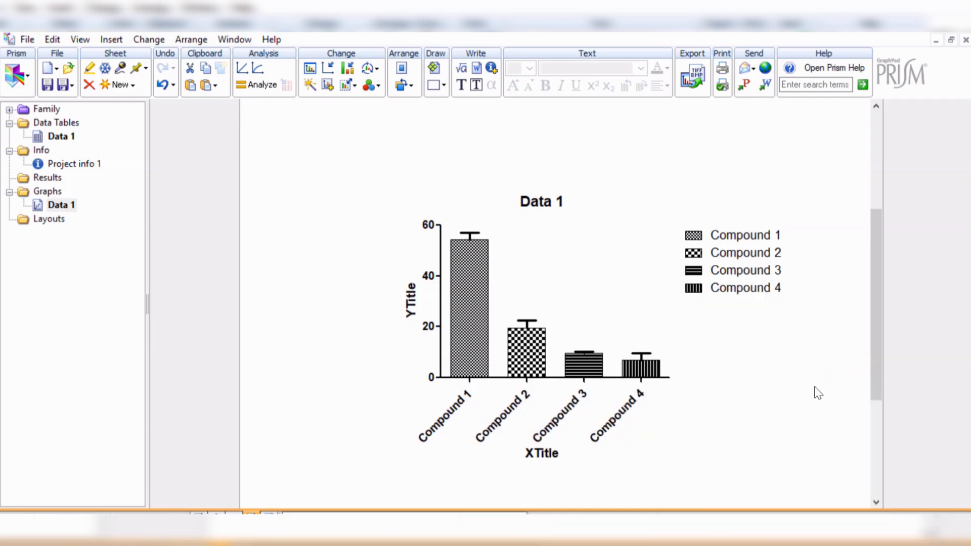
Set the error bar thickness of all data sets to 1 pt
right_click(456, 253)
mouse_move(553, 298)
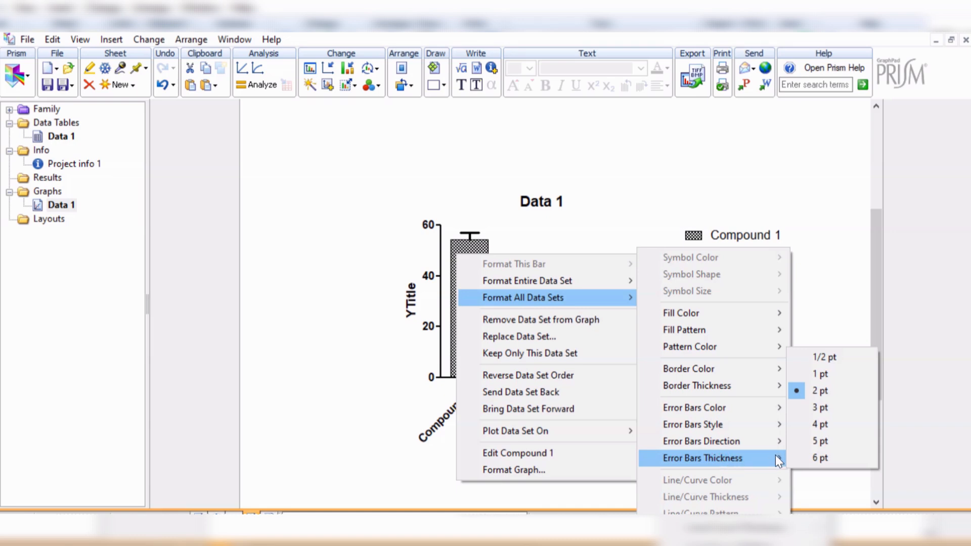
click(813, 375)
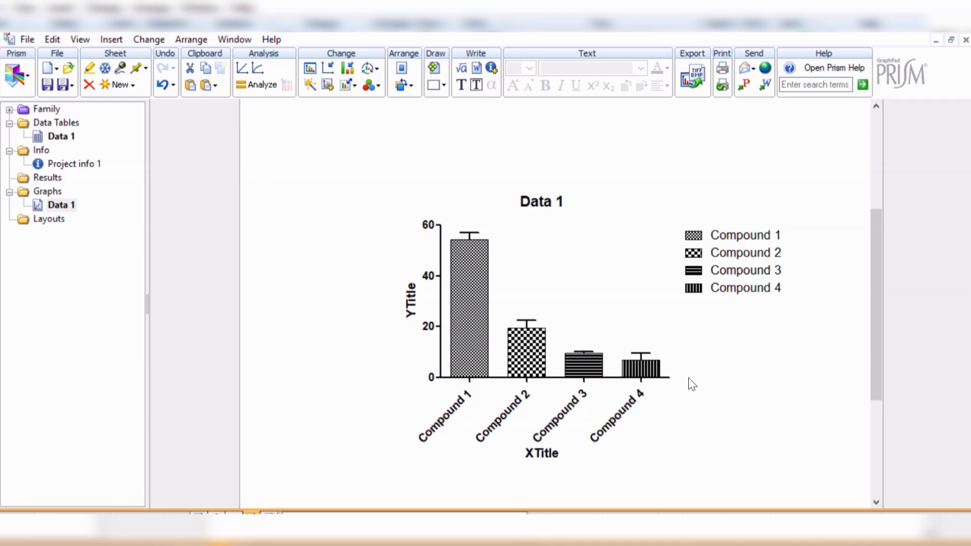
Change the bar fill color of all data sets to white
mouse_move(465, 263)
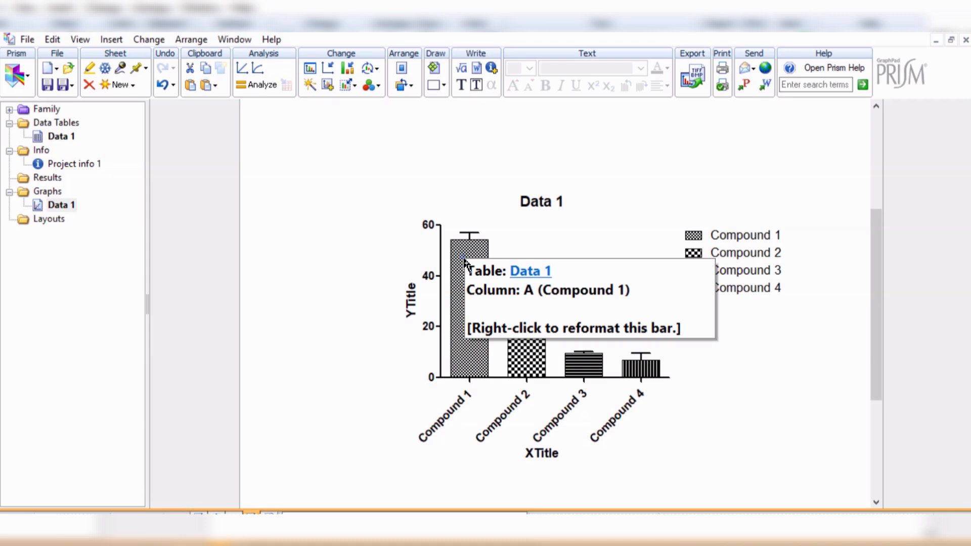
right_click(465, 262)
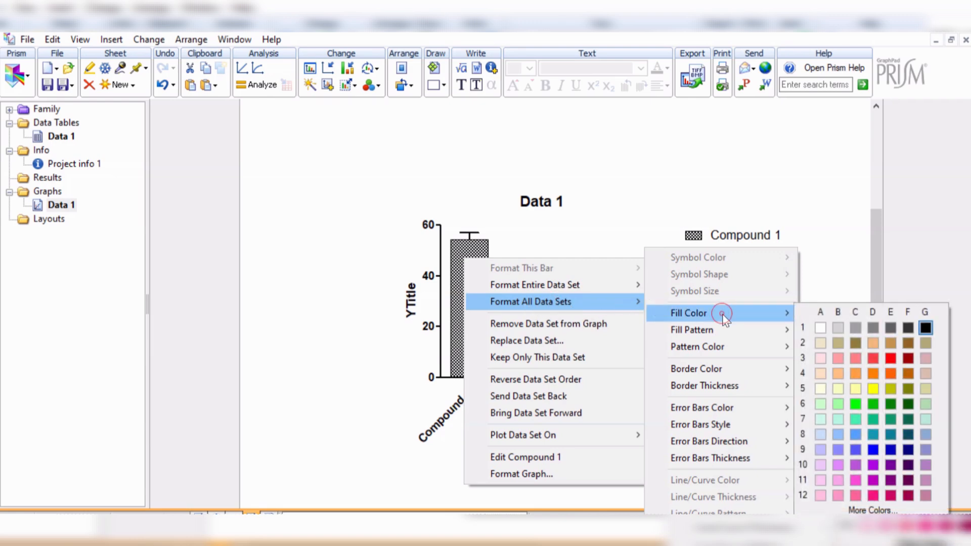
click(822, 328)
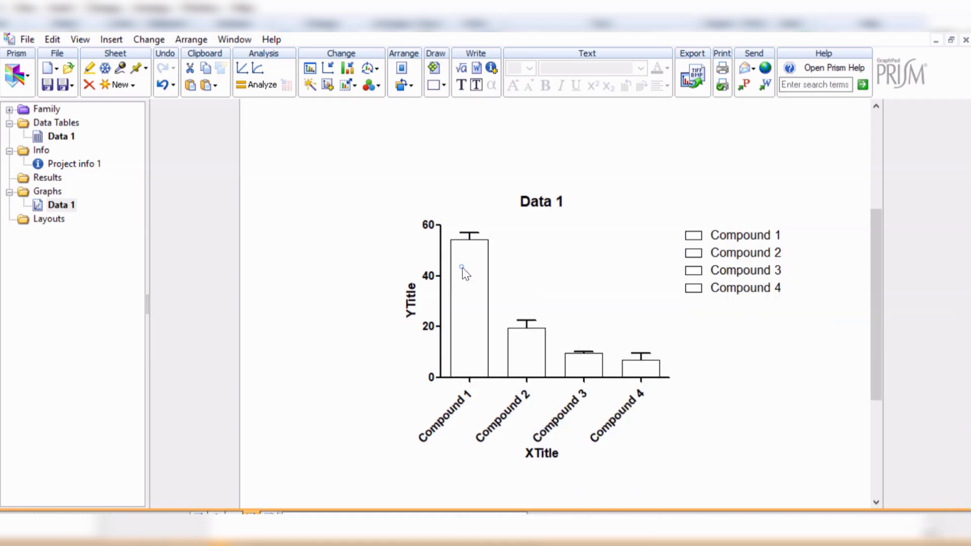
Apply the light dotted fill pattern to the bars of all data sets and set their pattern color to black
right_click(463, 268)
mouse_move(540, 313)
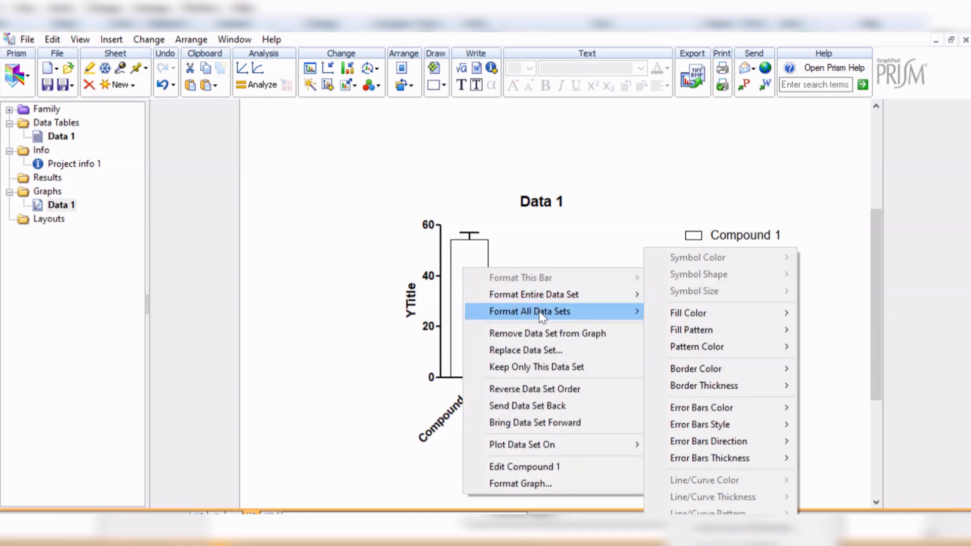
mouse_move(710, 328)
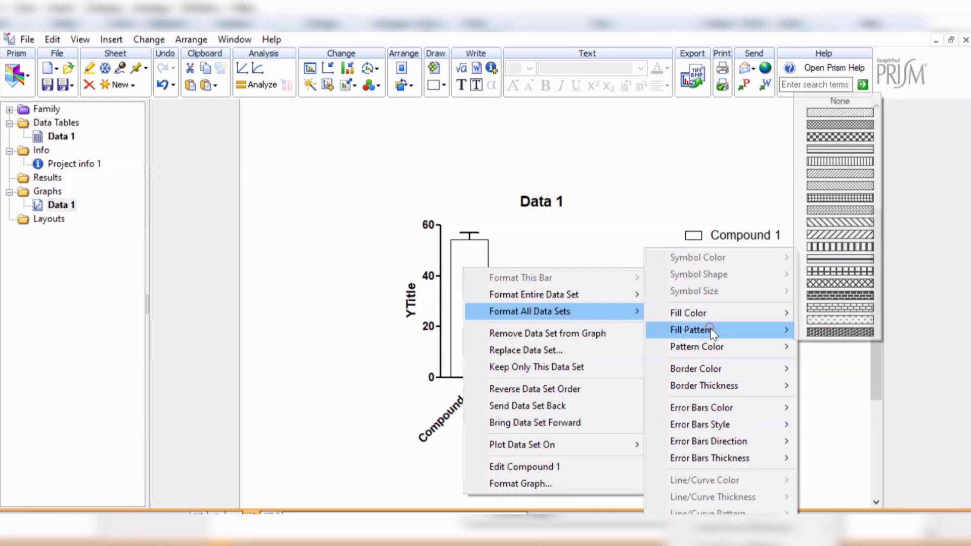
click(833, 113)
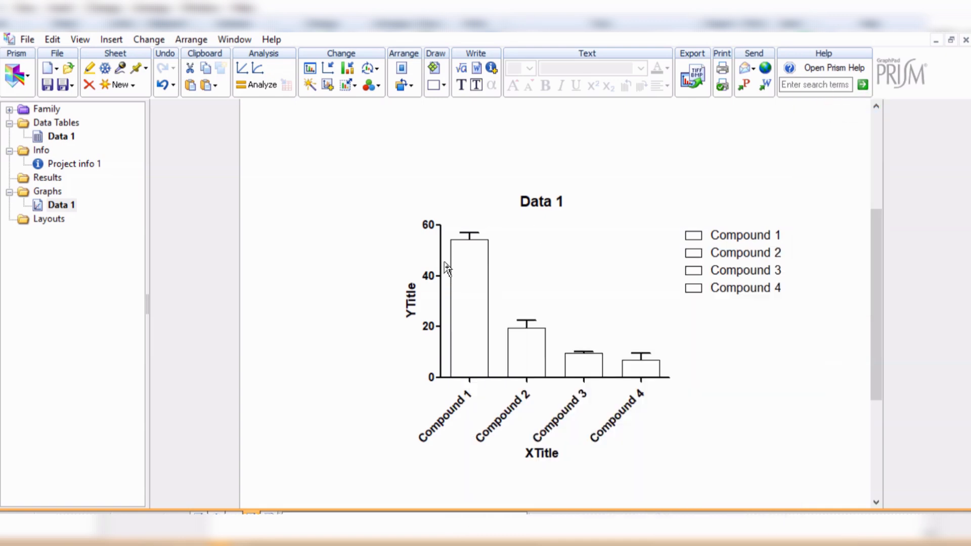
right_click(461, 269)
mouse_move(528, 314)
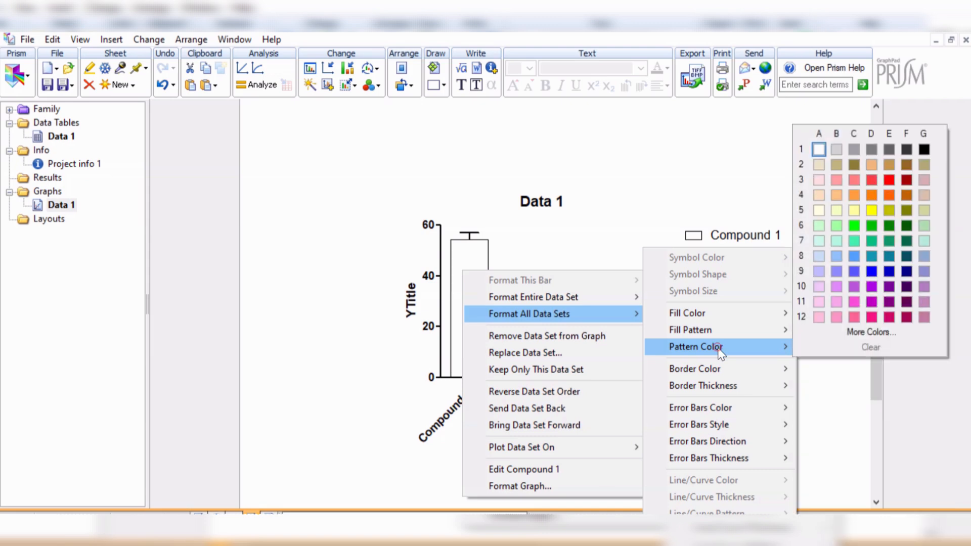
click(923, 152)
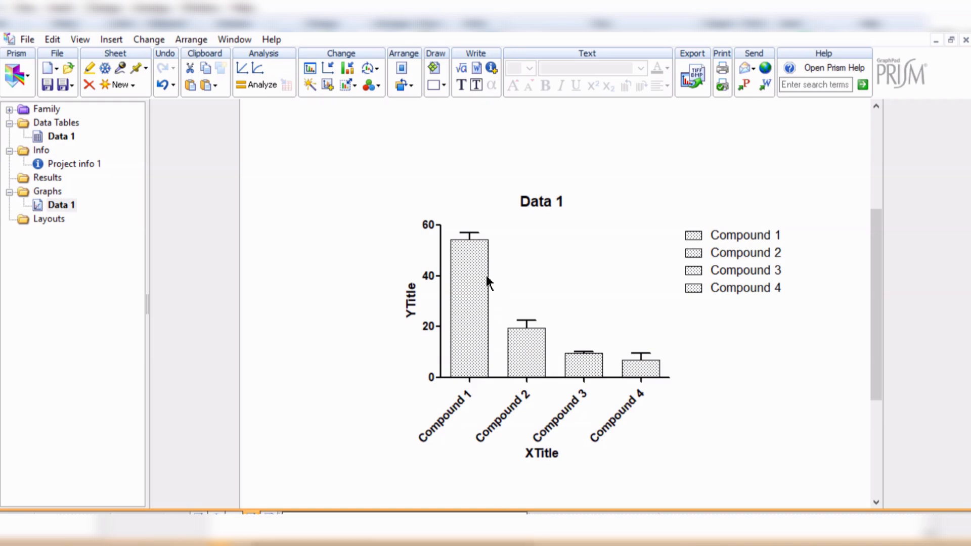
mouse_move(486, 281)
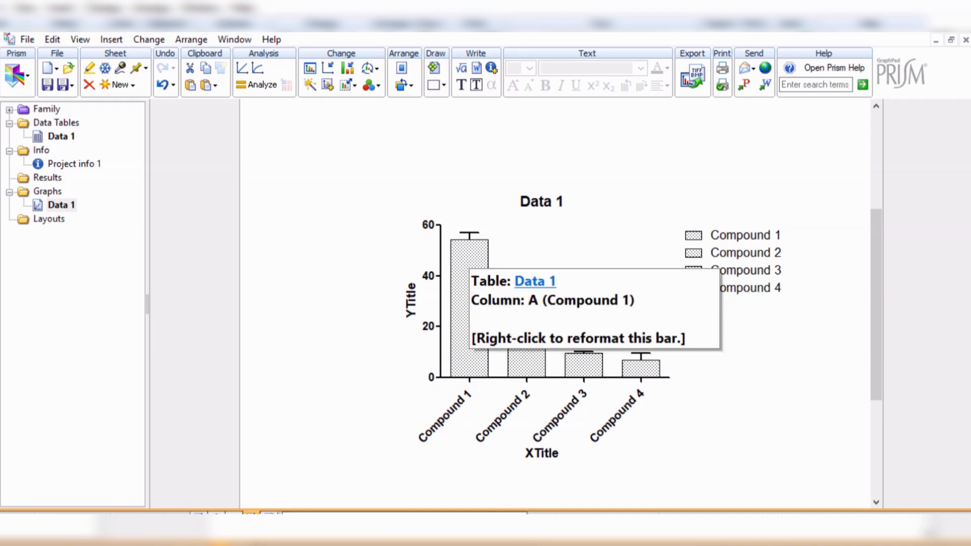
right_click(471, 256)
mouse_move(546, 297)
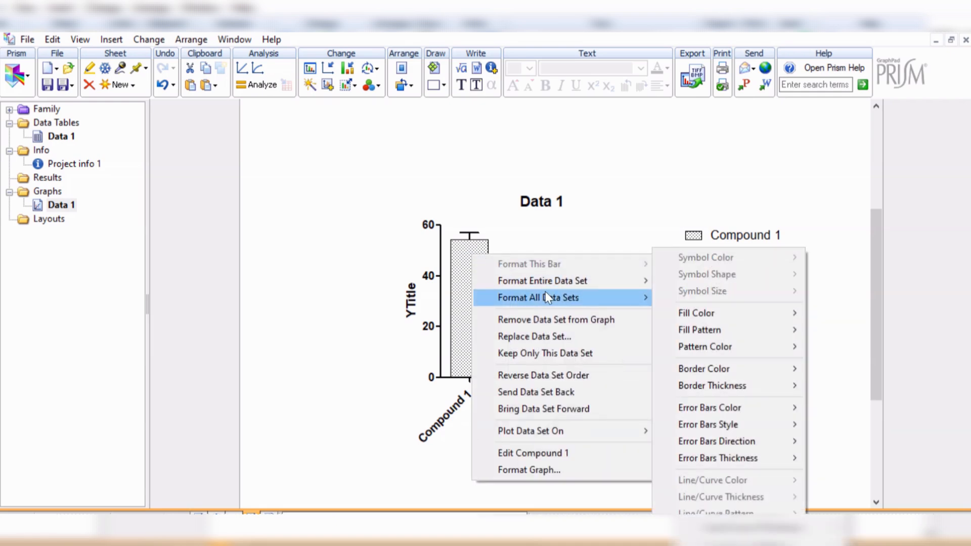
click(463, 264)
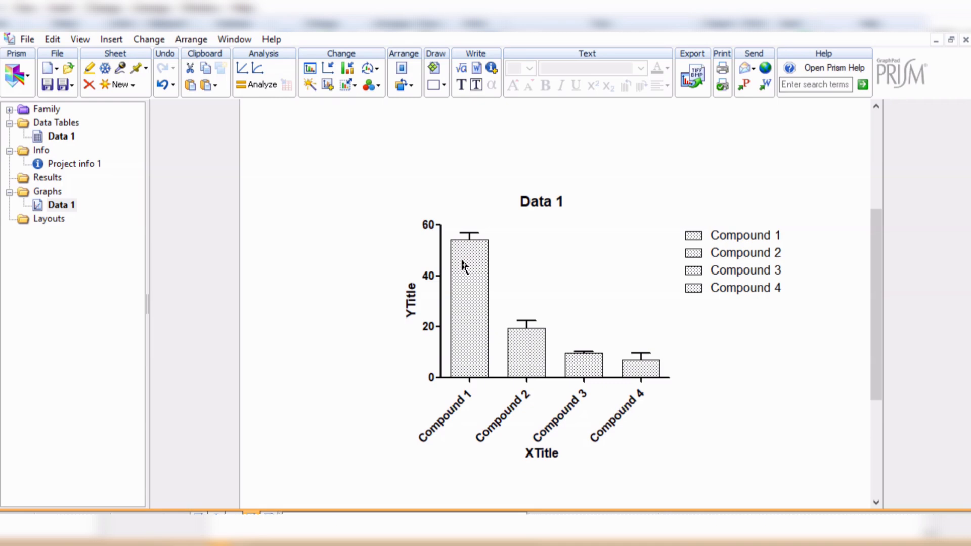
Change the fill pattern of the entire Compound 1 data set to the dense, dark dotted pattern
mouse_move(469, 258)
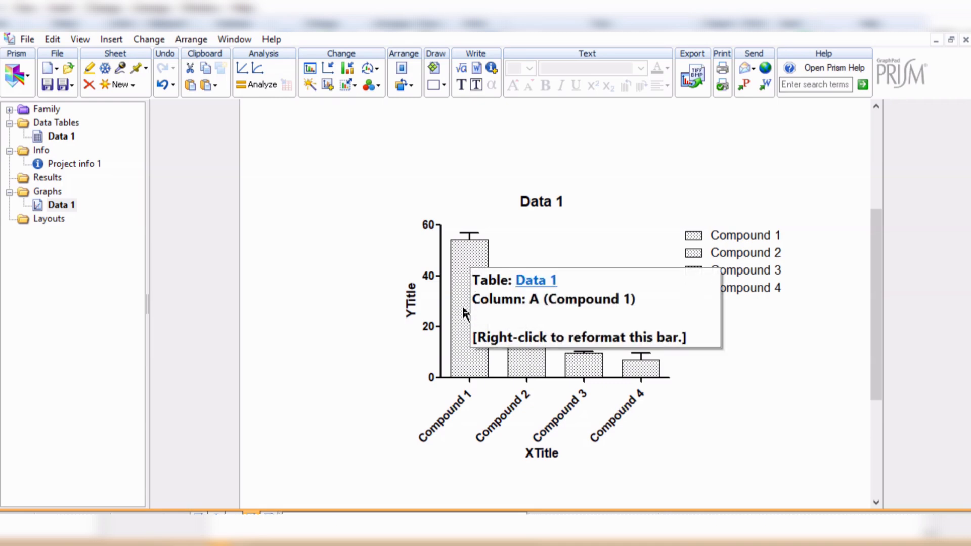
right_click(460, 250)
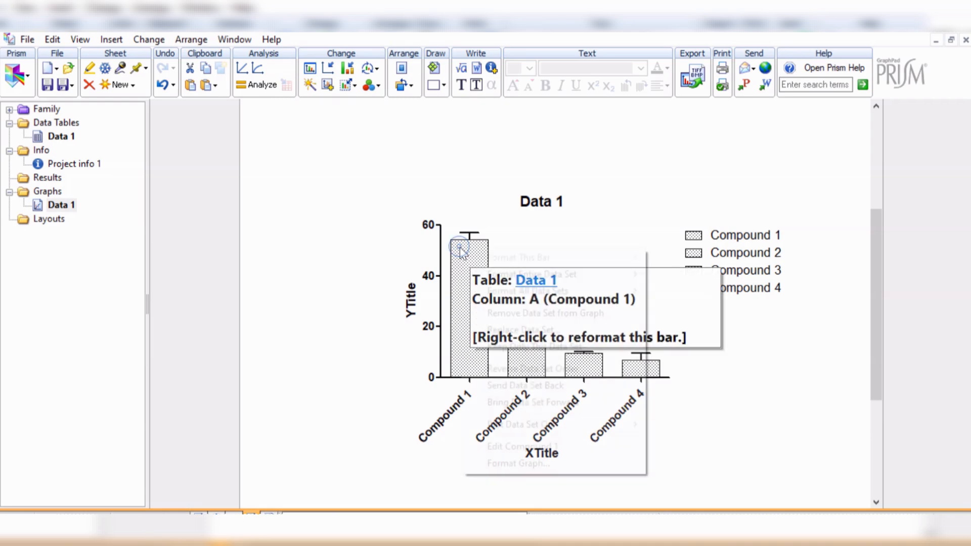
click(493, 274)
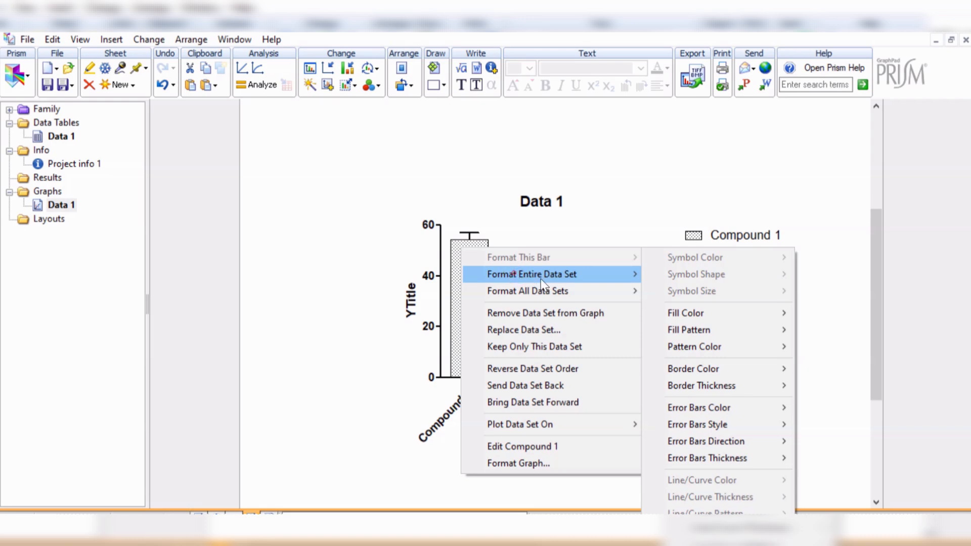
click(715, 328)
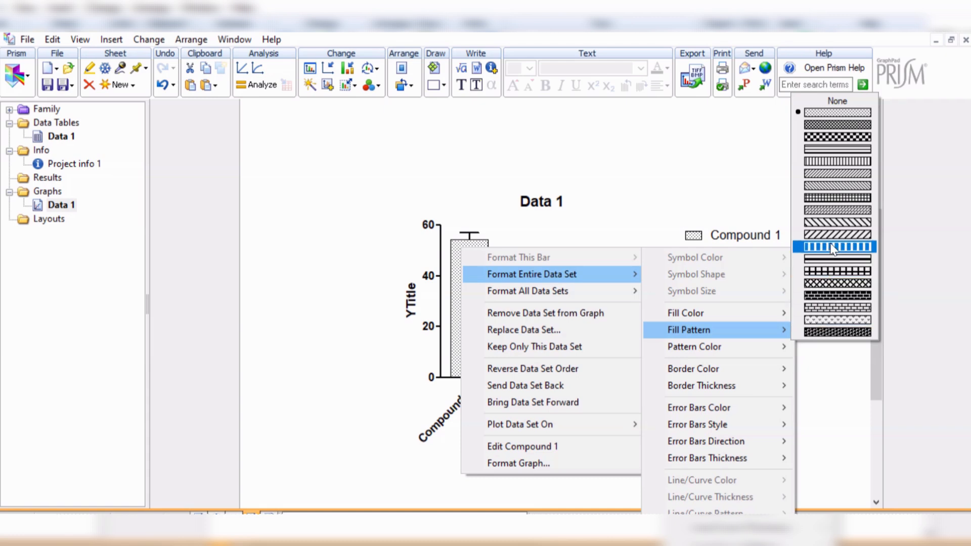
click(831, 125)
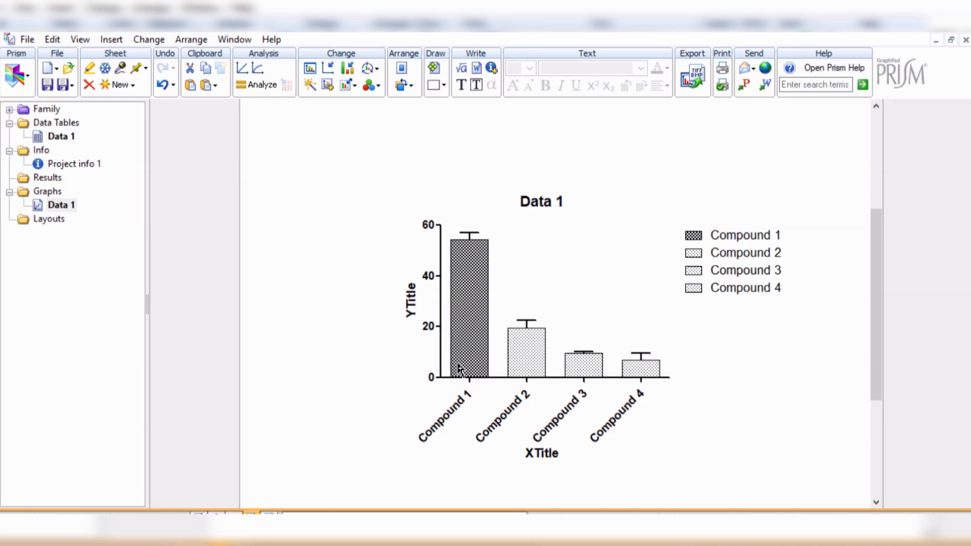
Change the fill pattern of the entire Compound 2 data set to the coarse checkerboard pattern
mouse_move(460, 365)
click(522, 338)
right_click(523, 340)
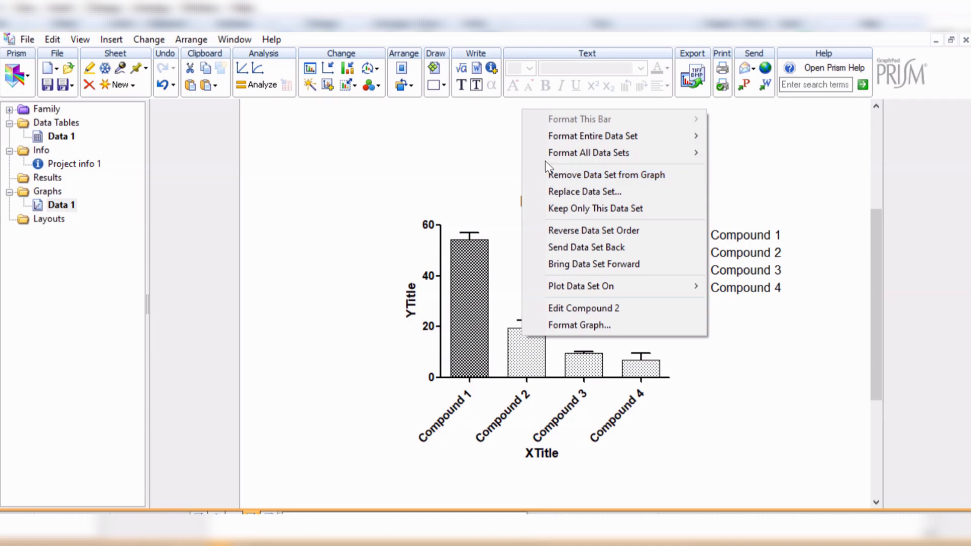
mouse_move(549, 135)
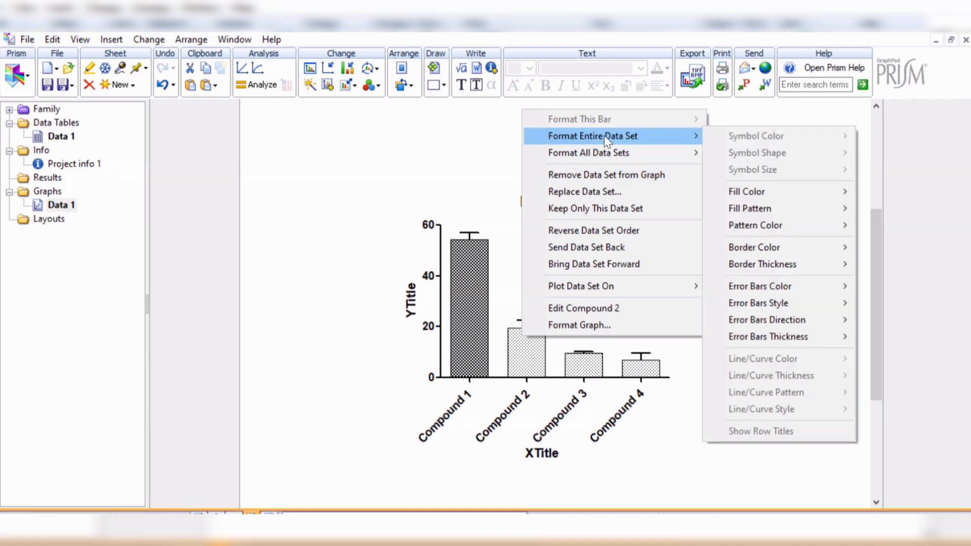
mouse_move(754, 209)
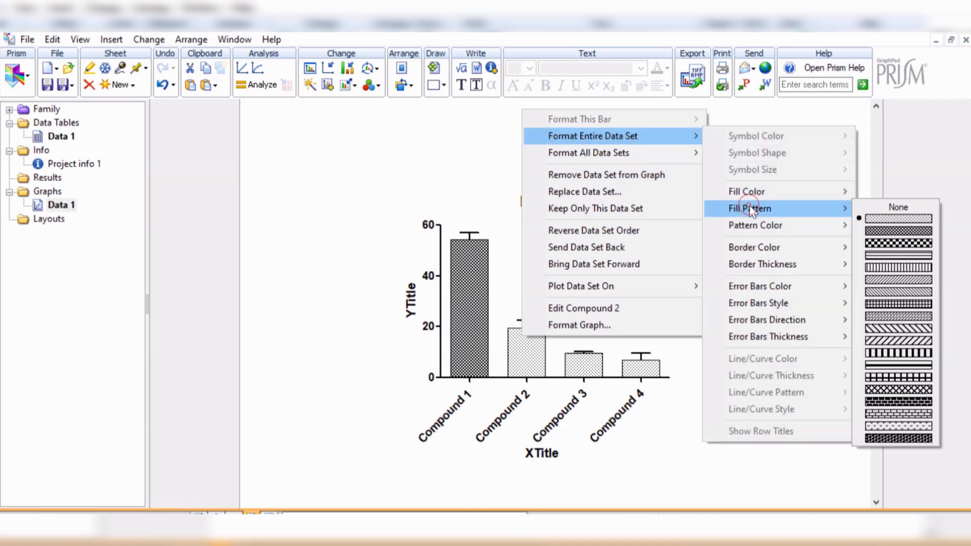
click(888, 245)
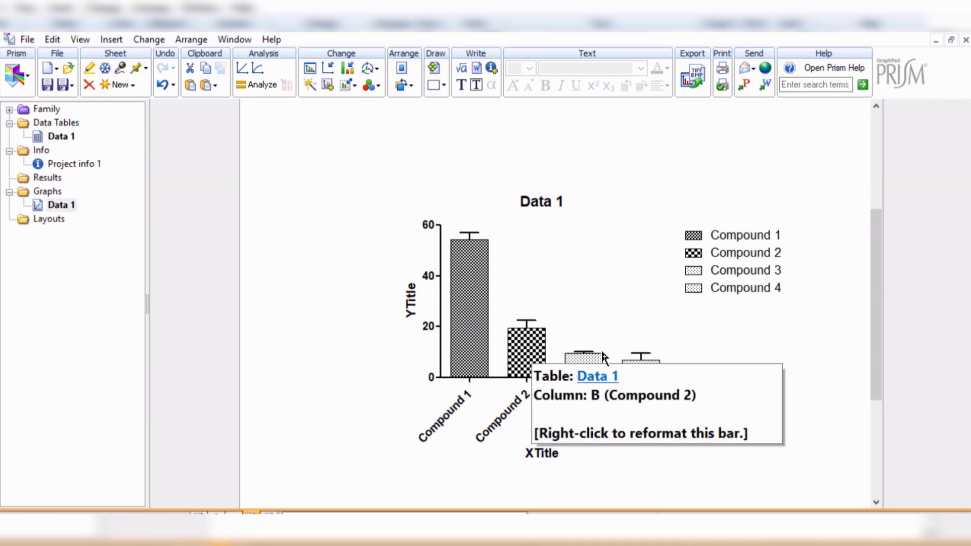
Change the fill pattern of the entire Compound 3 data set to the thin horizontal line pattern
right_click(576, 362)
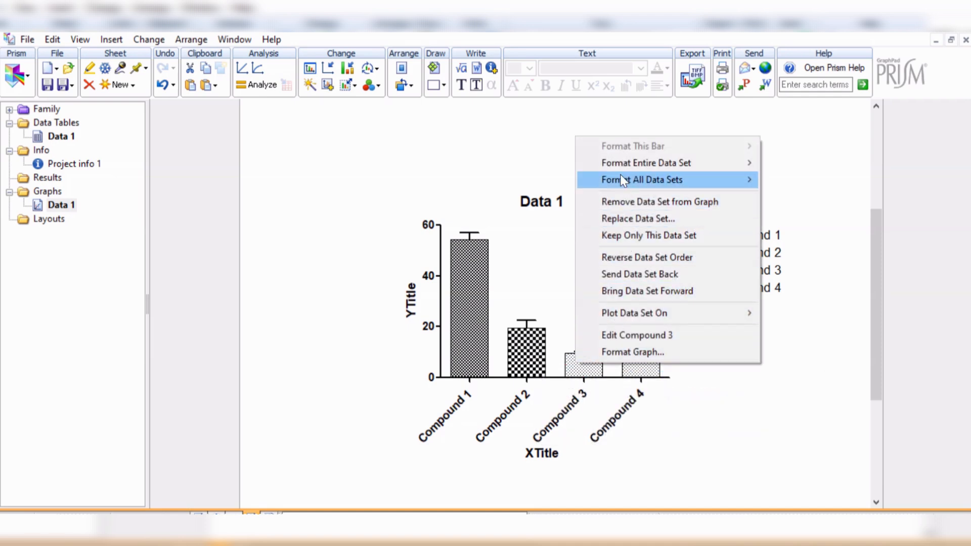
mouse_move(622, 163)
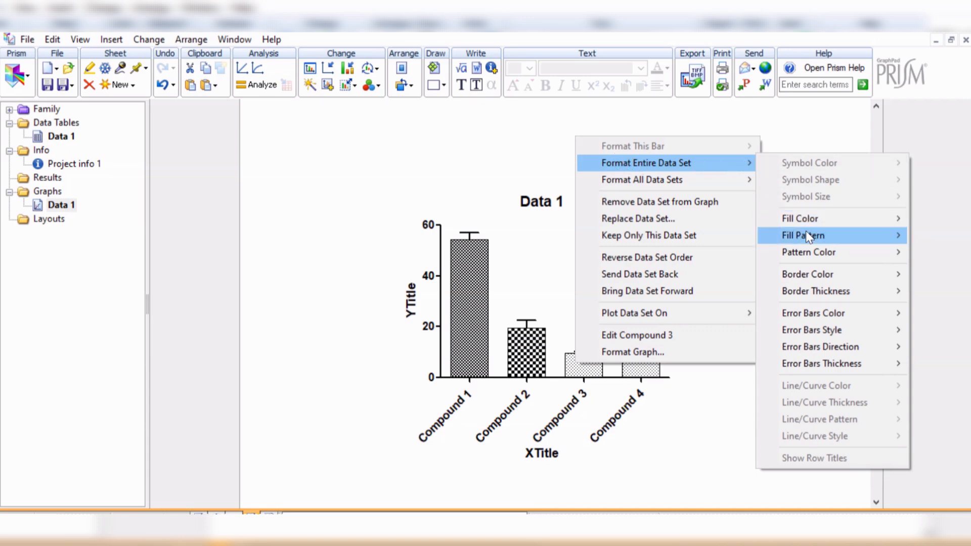
mouse_move(805, 230)
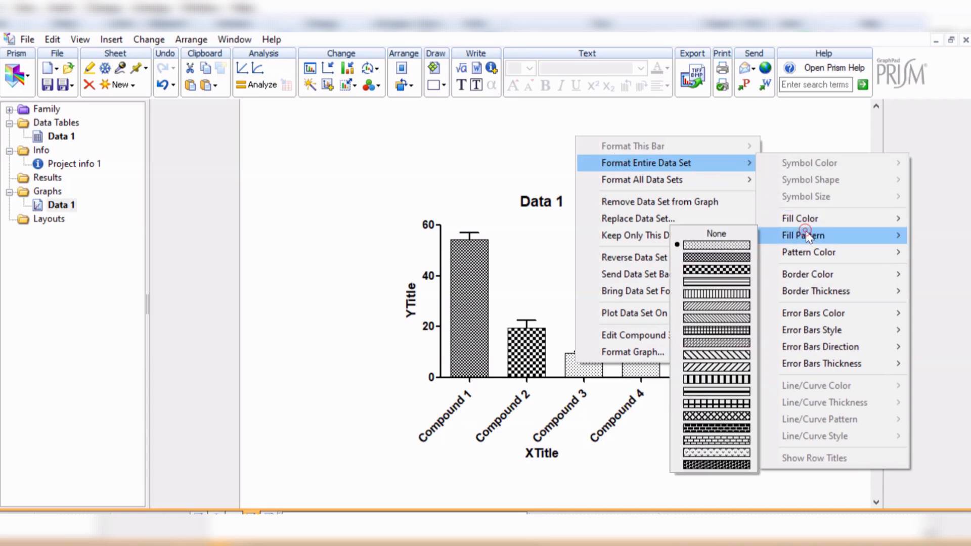
click(718, 281)
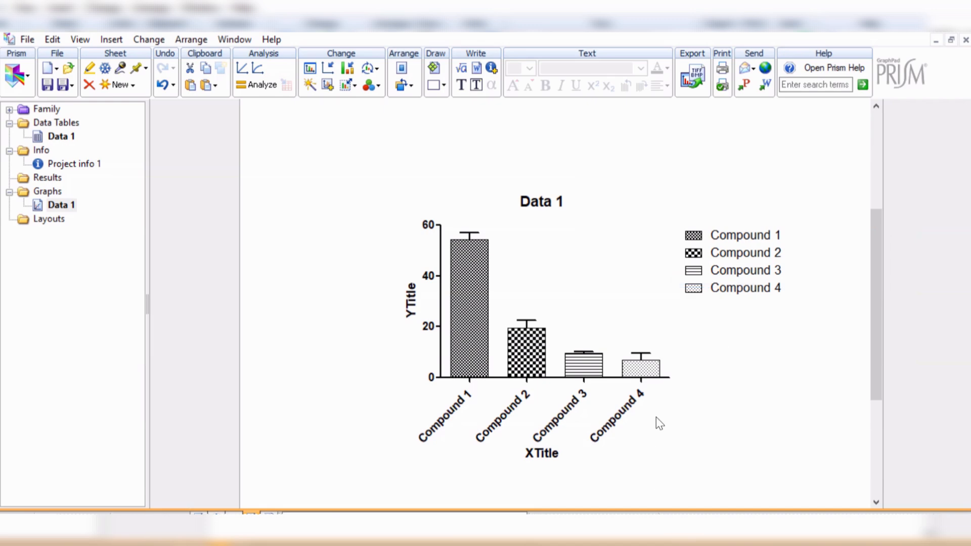
Change the fill pattern of the entire Compound 4 data set to the wide diagonal stripes that slope down to the right
right_click(649, 369)
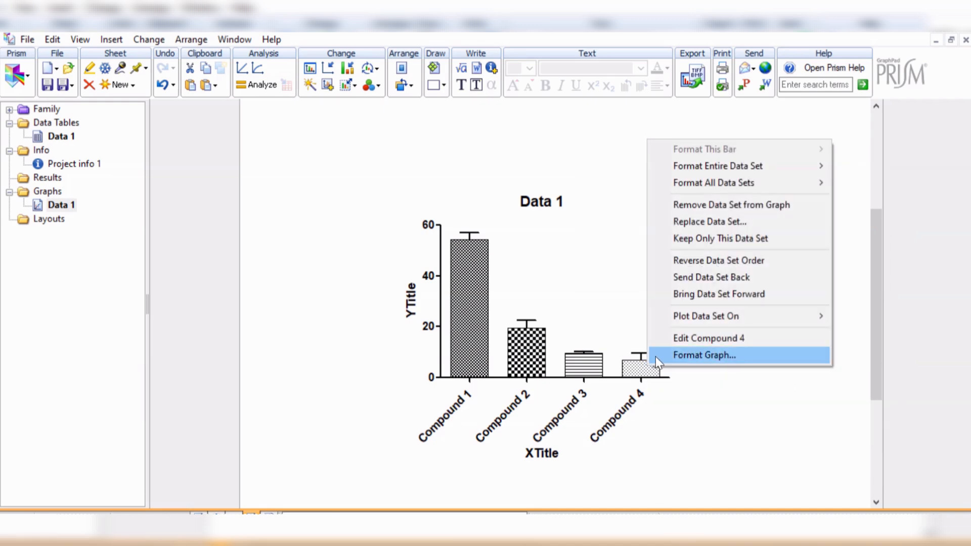
mouse_move(706, 164)
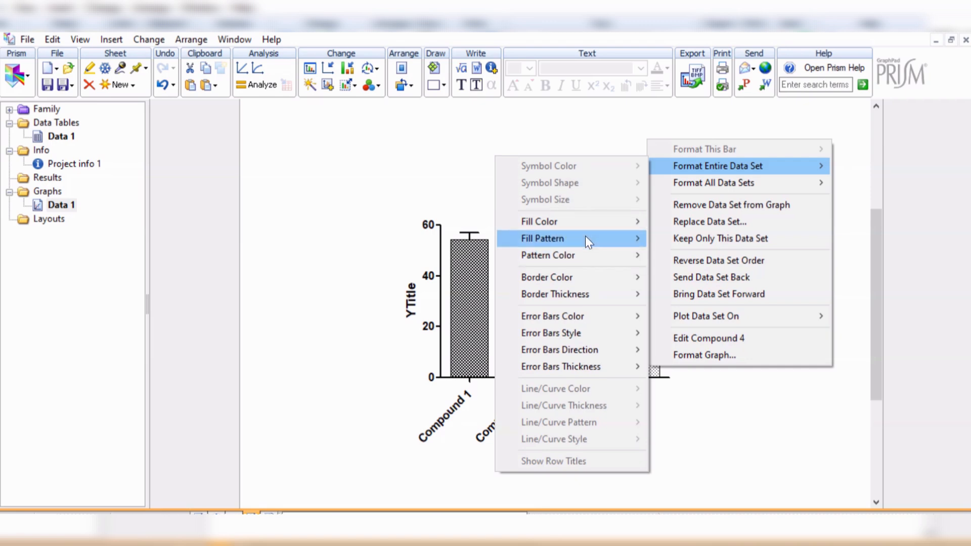
mouse_move(584, 235)
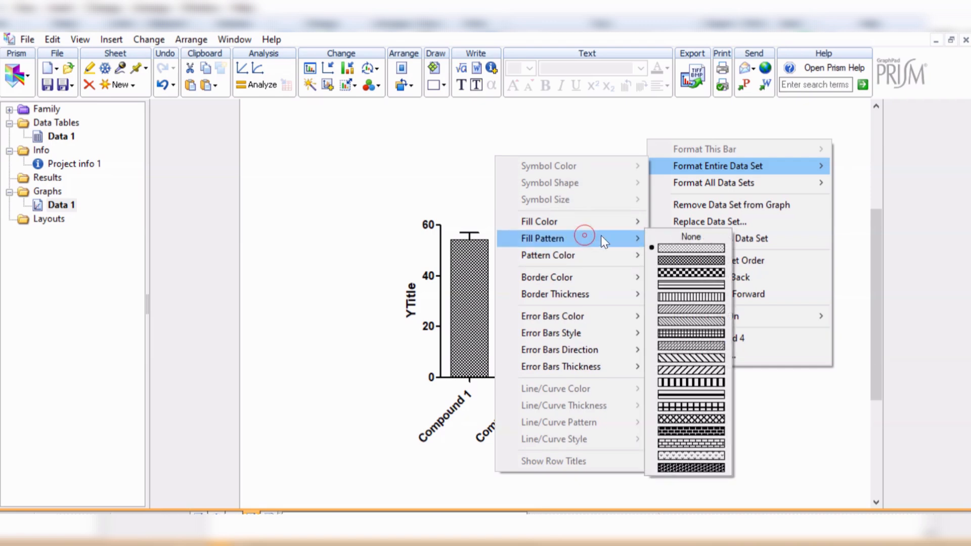
click(689, 357)
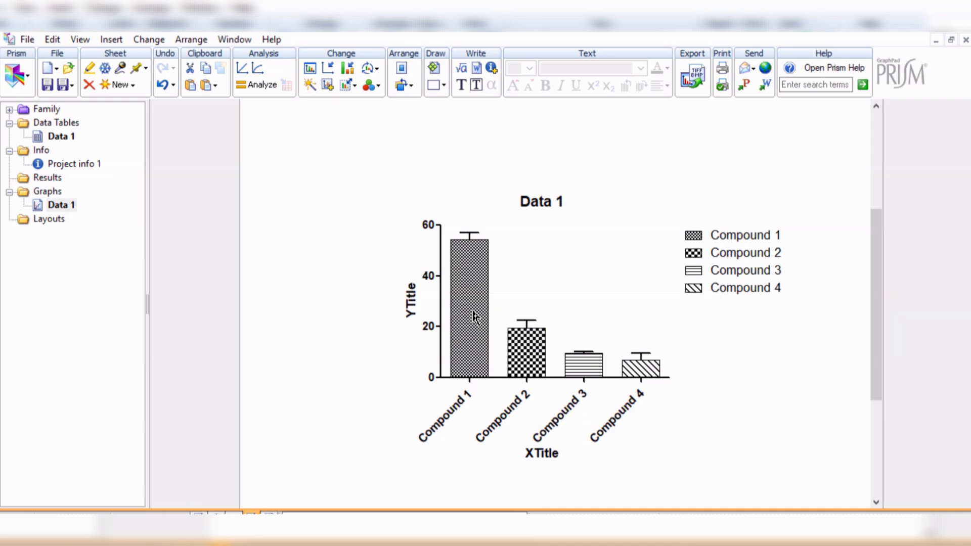
Apply the light dotted fill pattern to the bars of all data sets, replacing their individual patterns
mouse_move(474, 316)
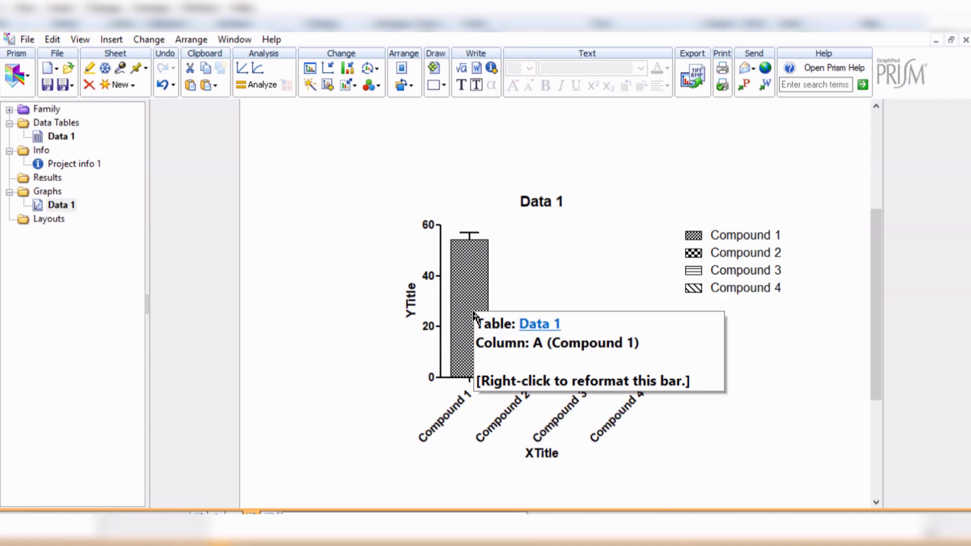
right_click(466, 259)
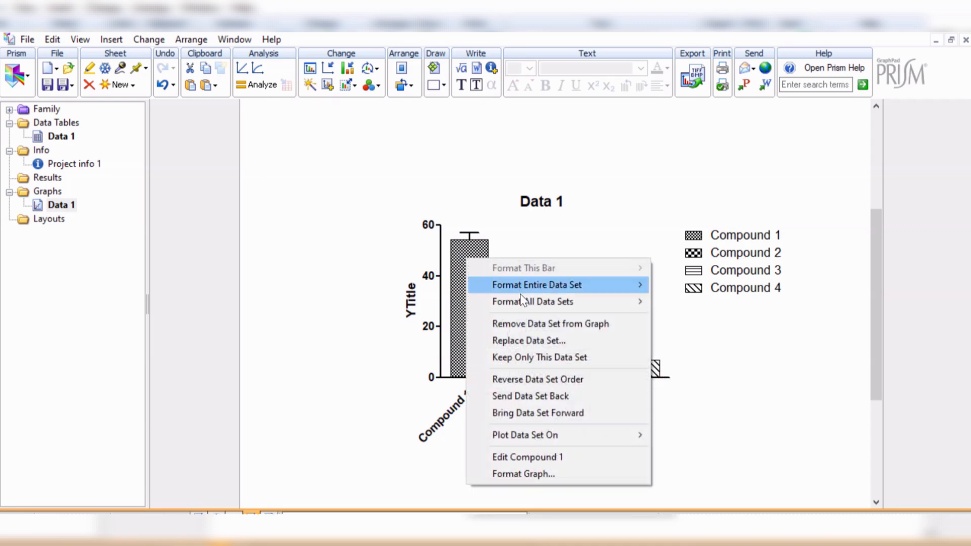
mouse_move(523, 305)
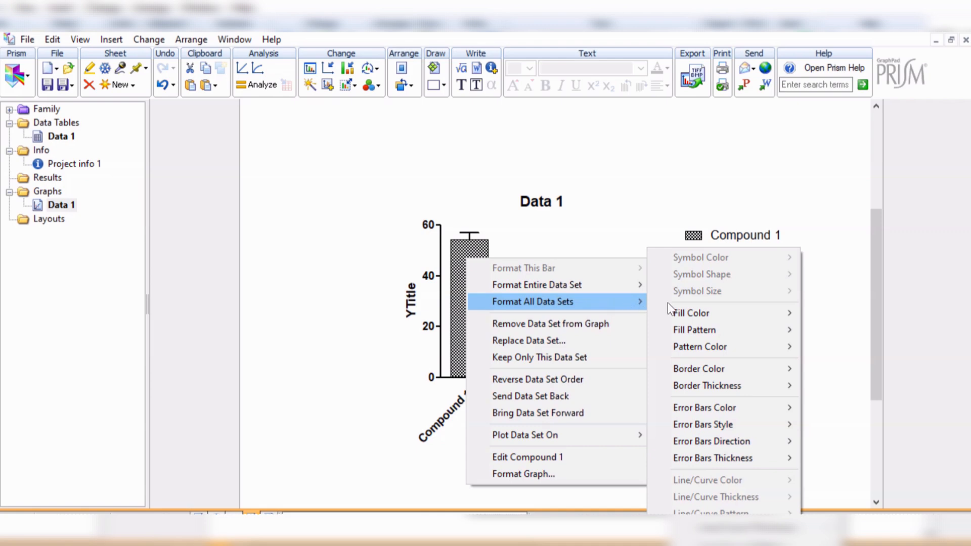
mouse_move(697, 328)
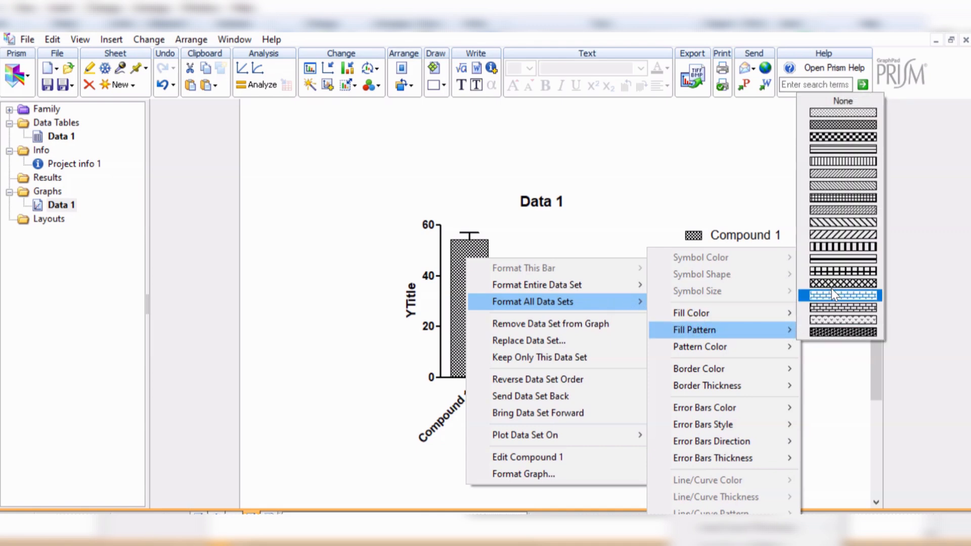
click(835, 112)
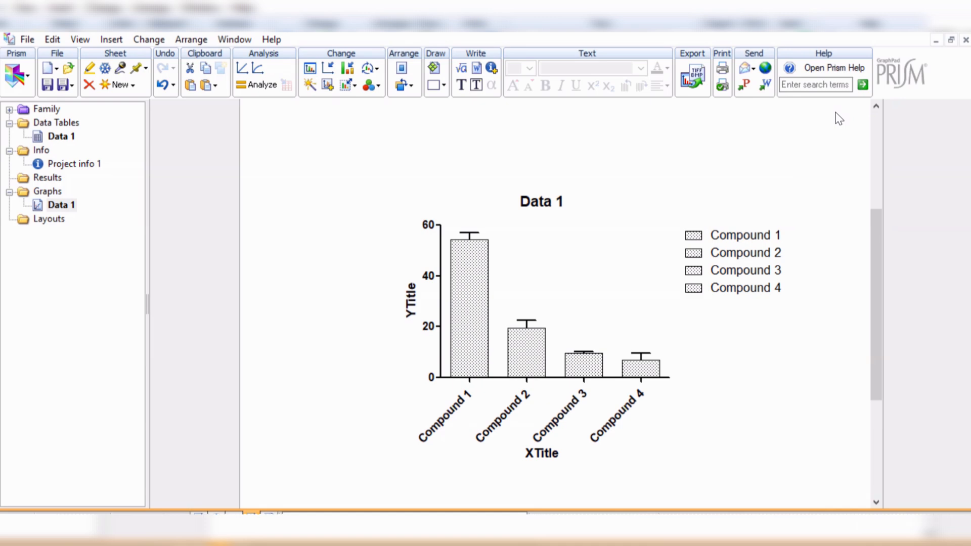
Set the fill color of the entire Compound 1 data set to blue (swatch D9)
right_click(461, 248)
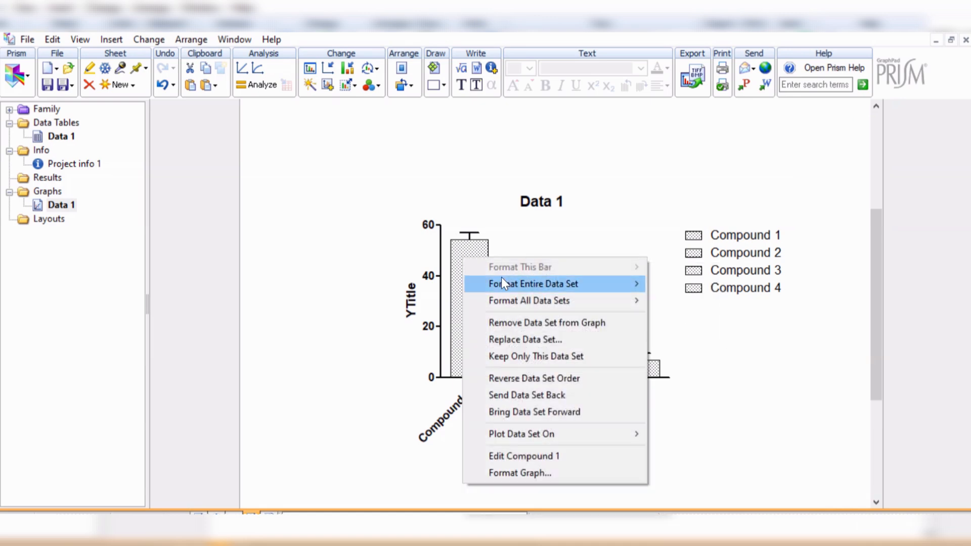
mouse_move(504, 281)
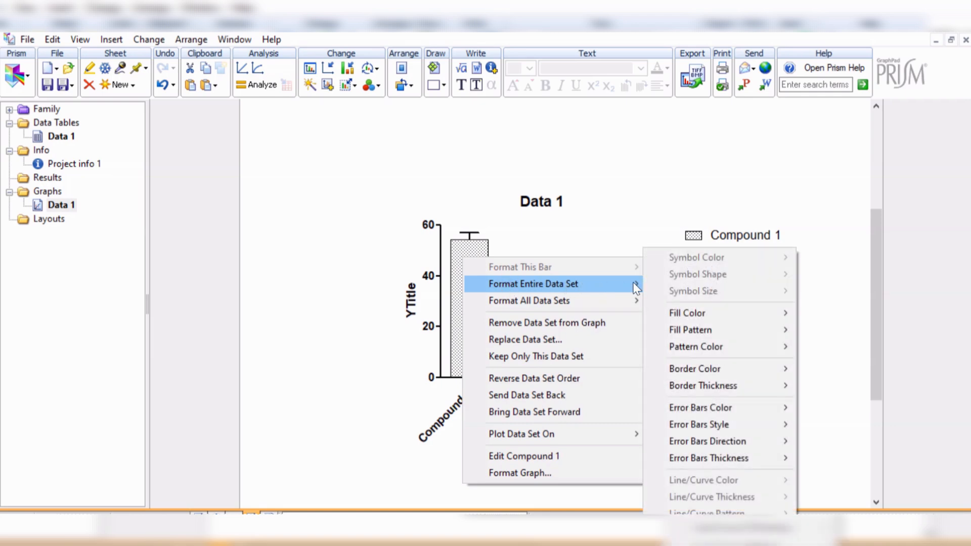
mouse_move(689, 312)
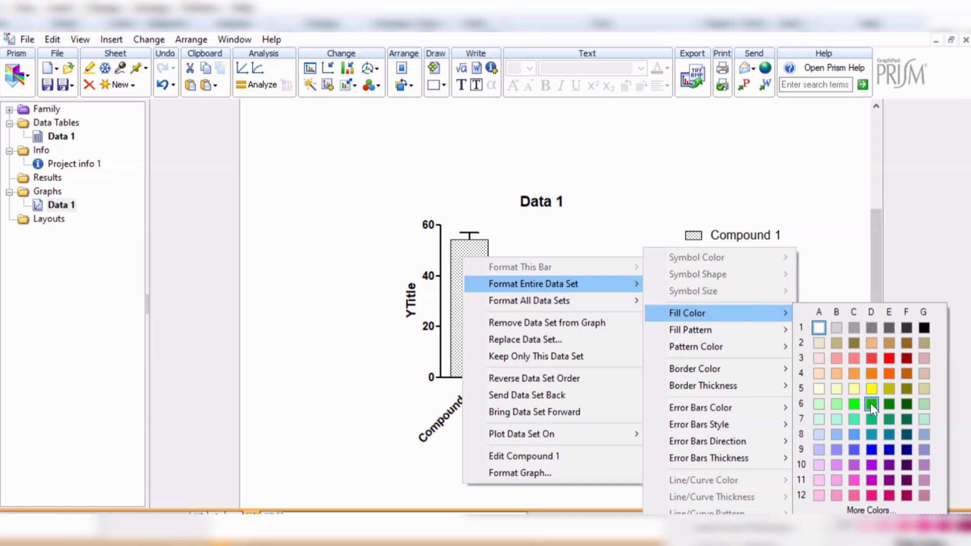
click(872, 449)
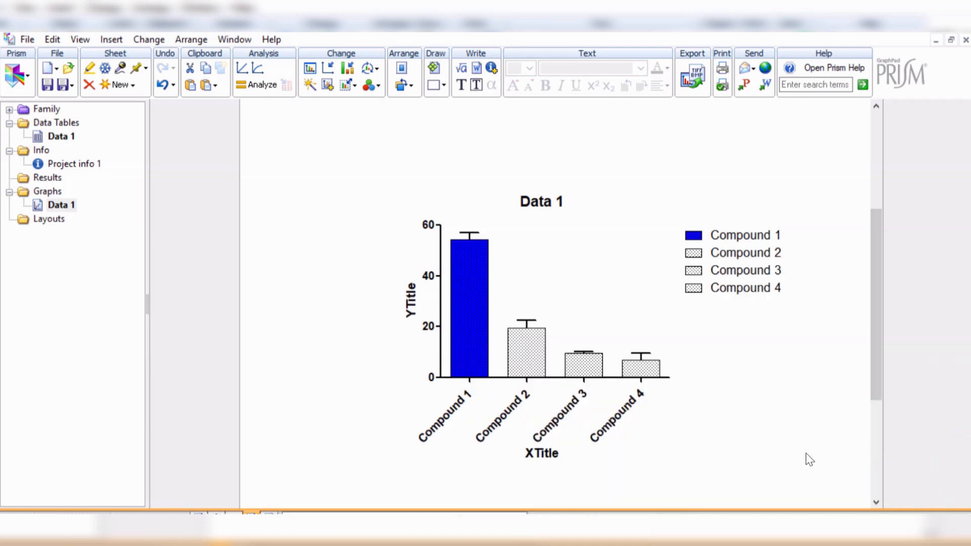
Set the fill color of the entire Compound 2 data set to yellow (swatch D5)
right_click(526, 347)
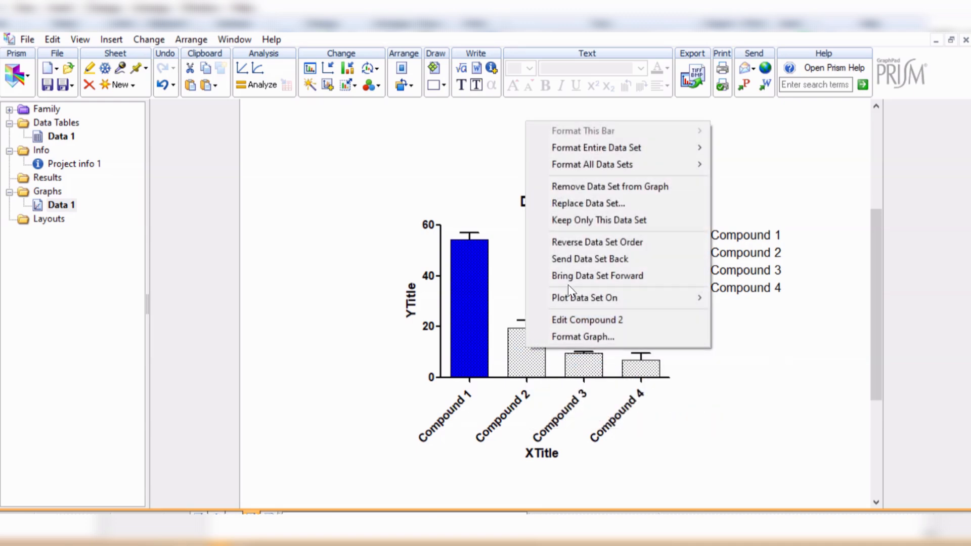
mouse_move(591, 147)
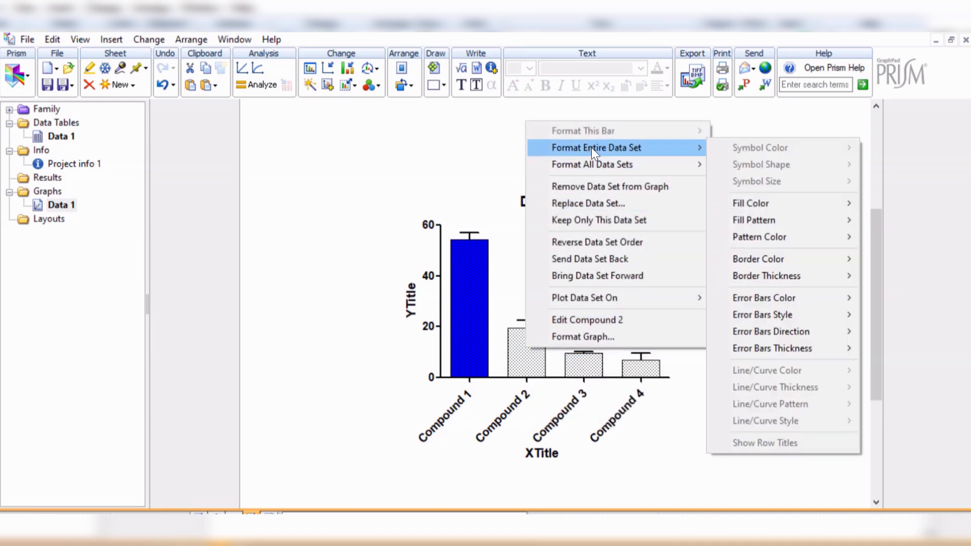
click(751, 202)
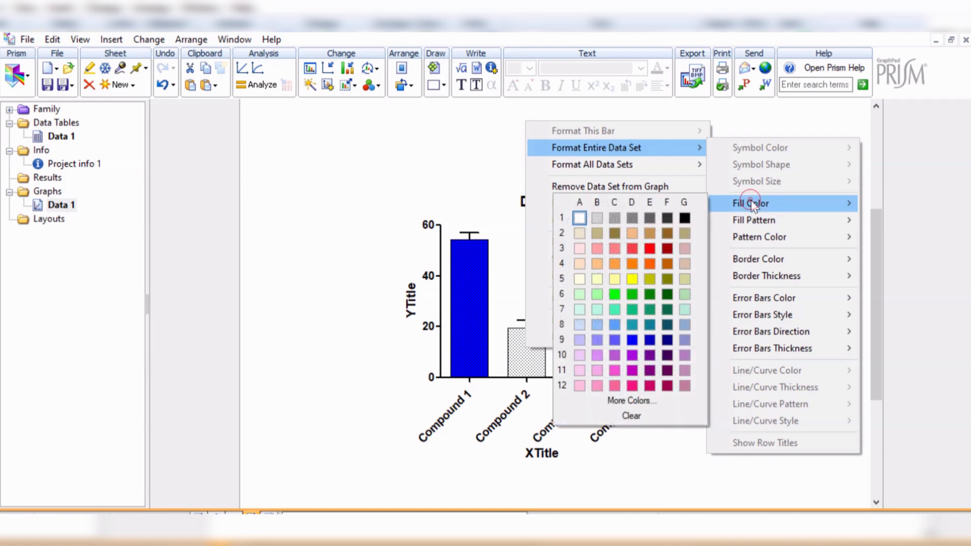
click(632, 280)
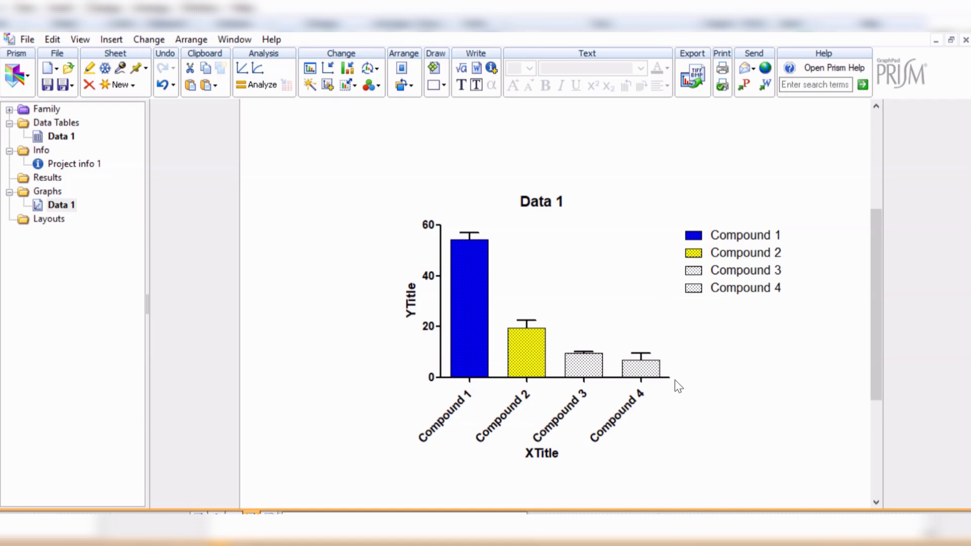
Set the fill color of the entire Compound 3 data set to bright green (swatch C6)
right_click(590, 360)
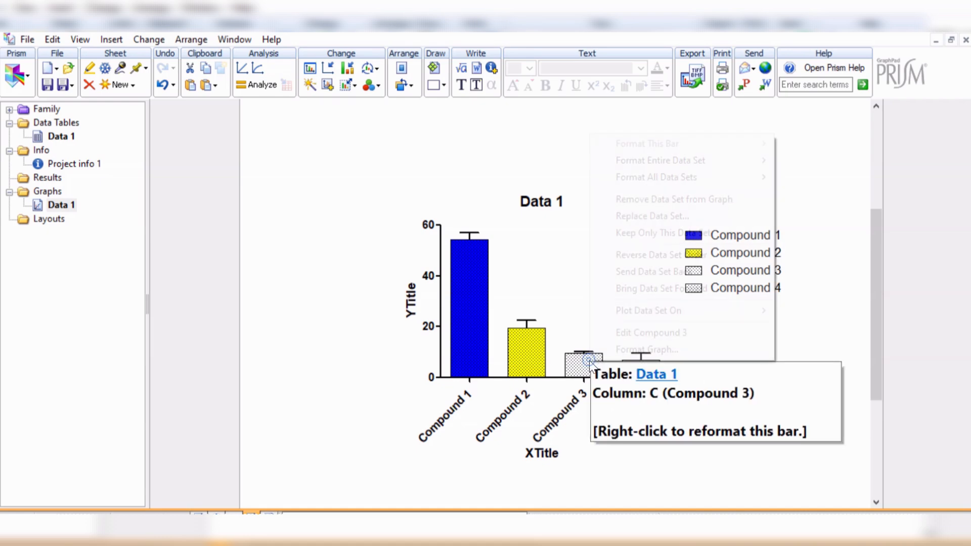
mouse_move(654, 162)
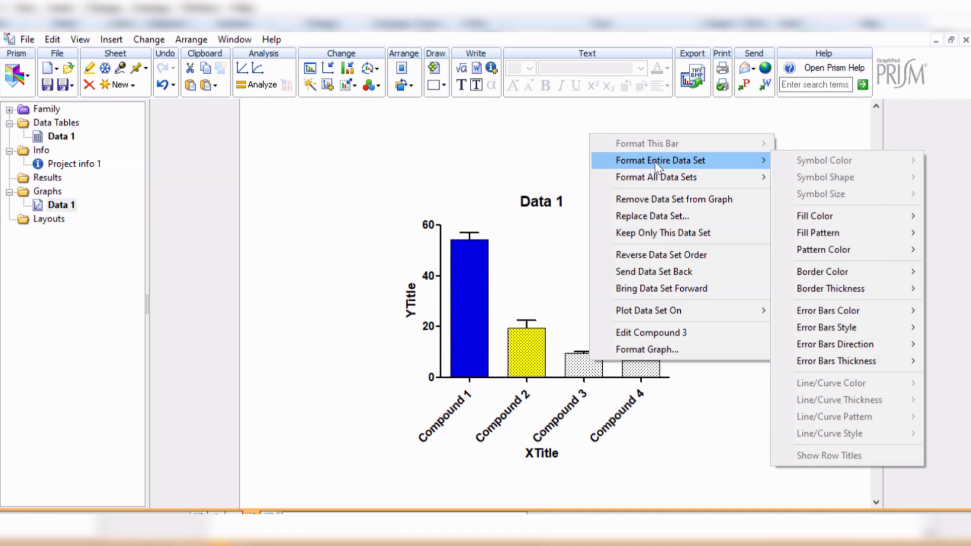
click(828, 214)
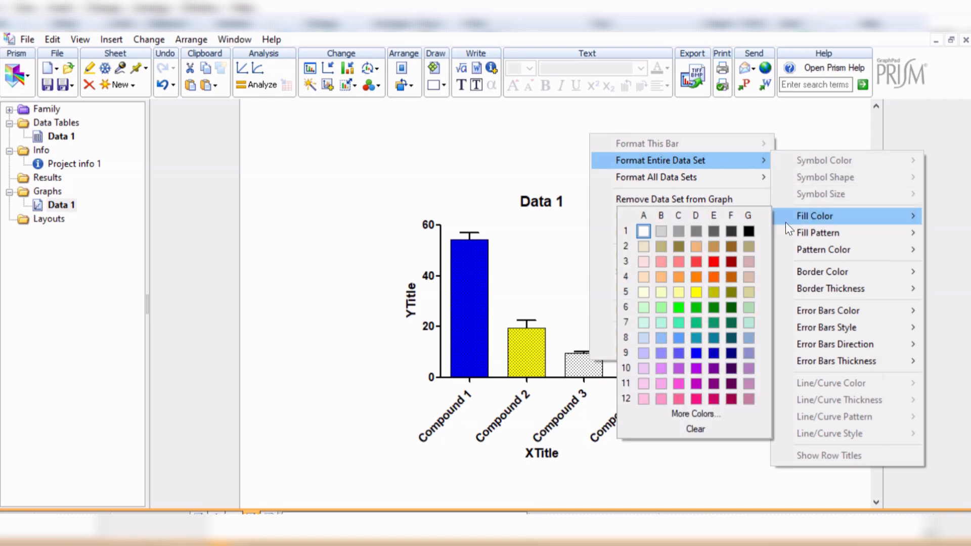
click(679, 308)
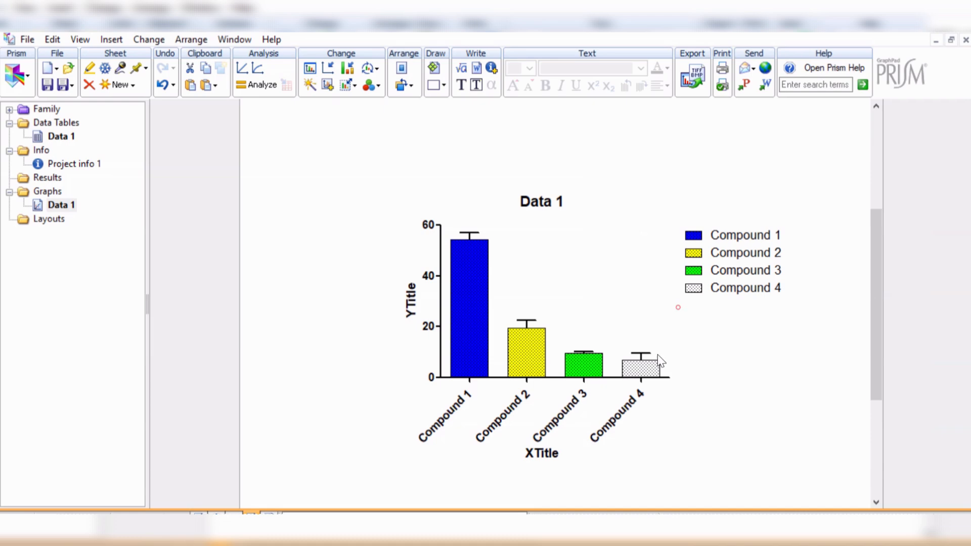
Set the fill color of the entire Compound 4 data set to light red (swatch D3)
right_click(655, 370)
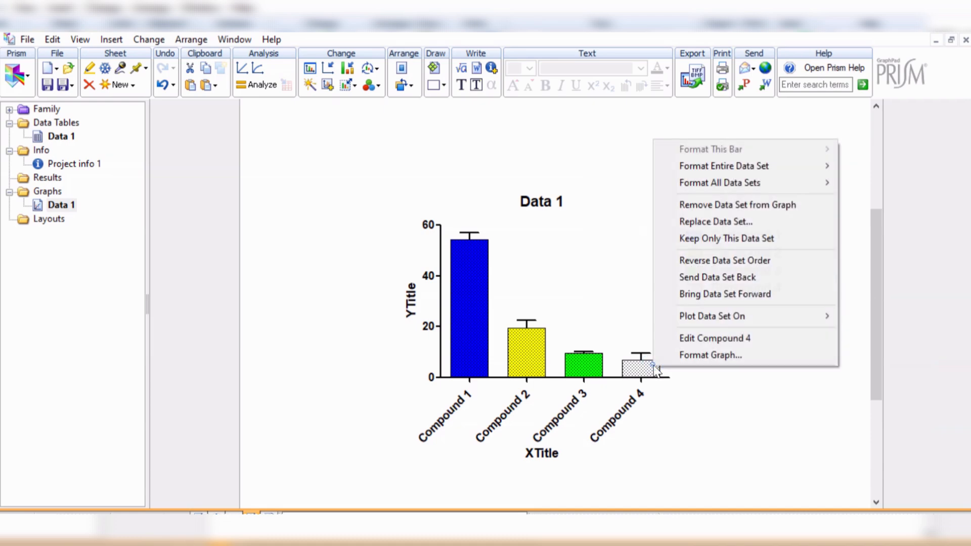
click(741, 168)
click(577, 224)
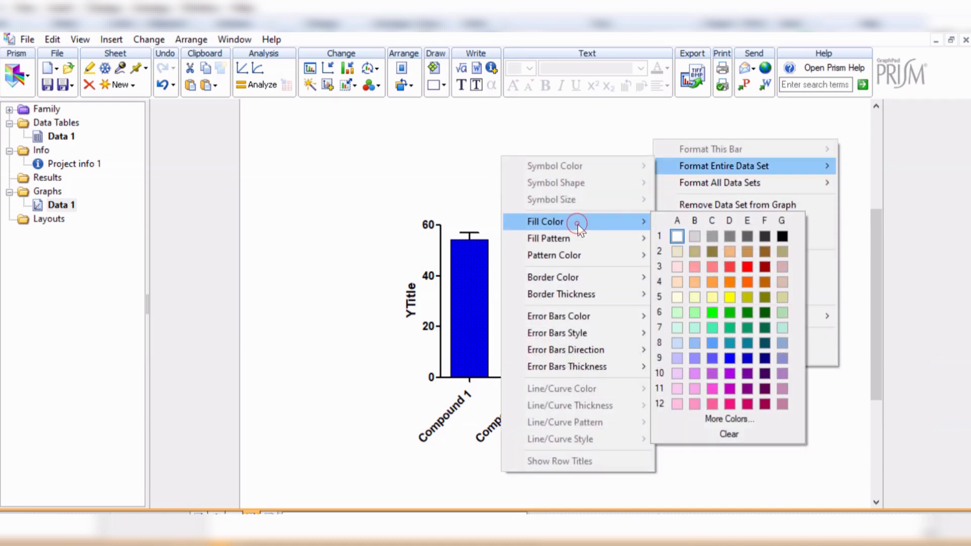
click(728, 268)
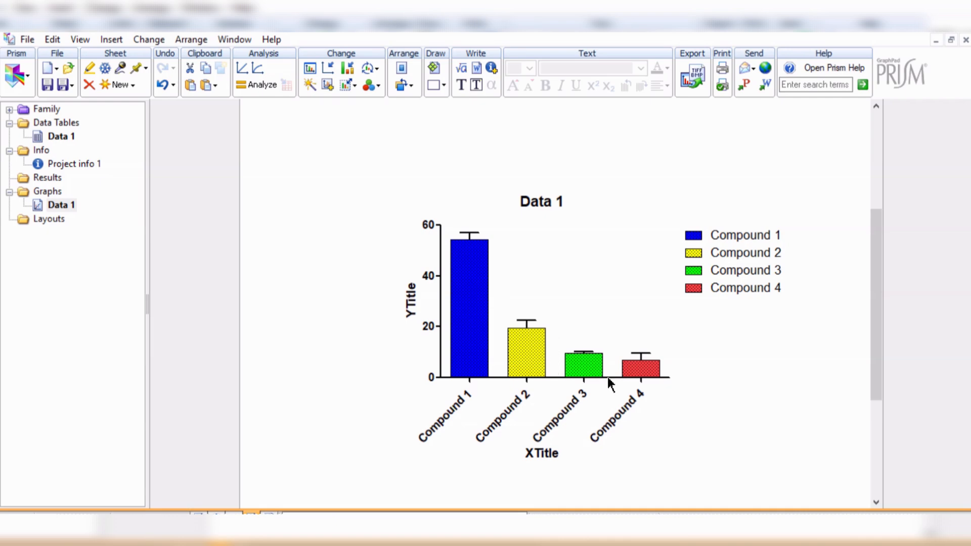
Replace the X-axis title of the graph with "Different compounds"
click(547, 453)
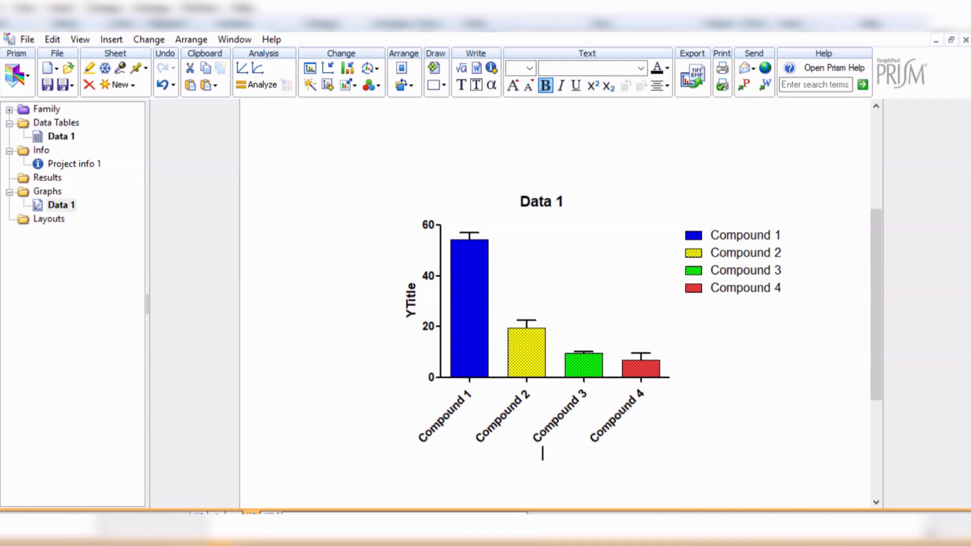
text(D)
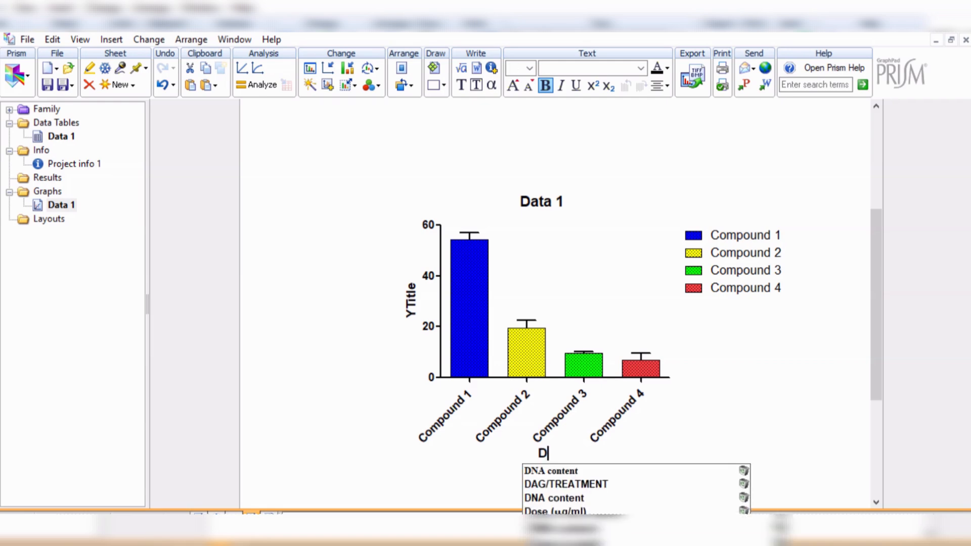
text(ifferent)
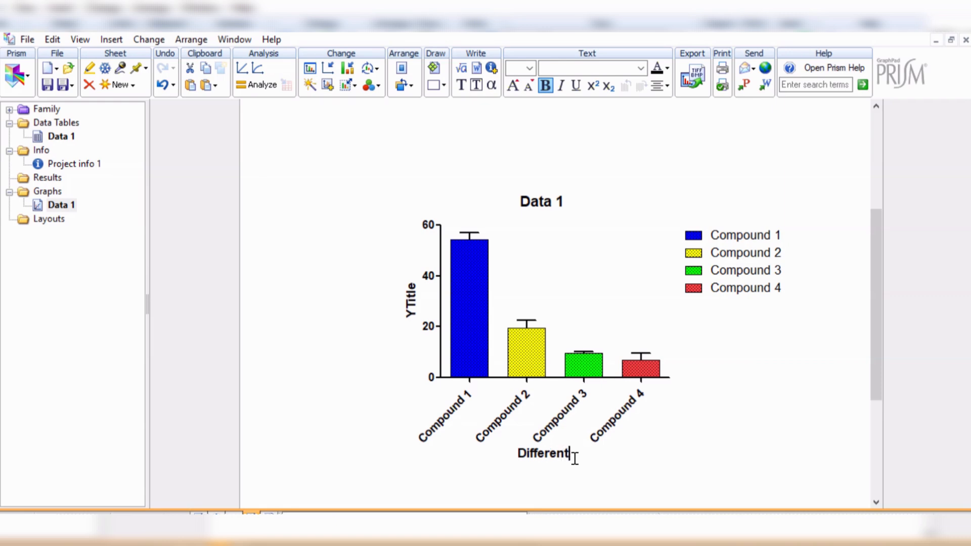
text( compounds)
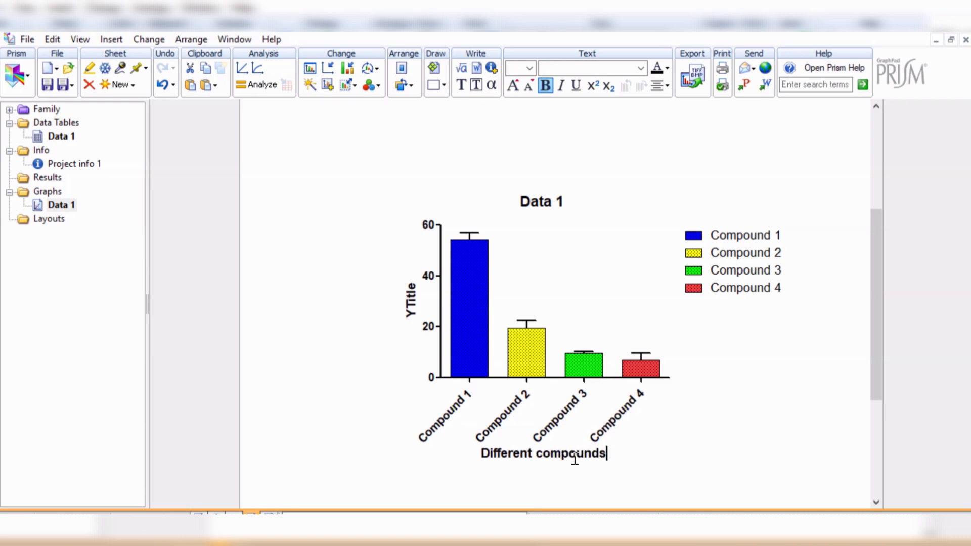
click(693, 427)
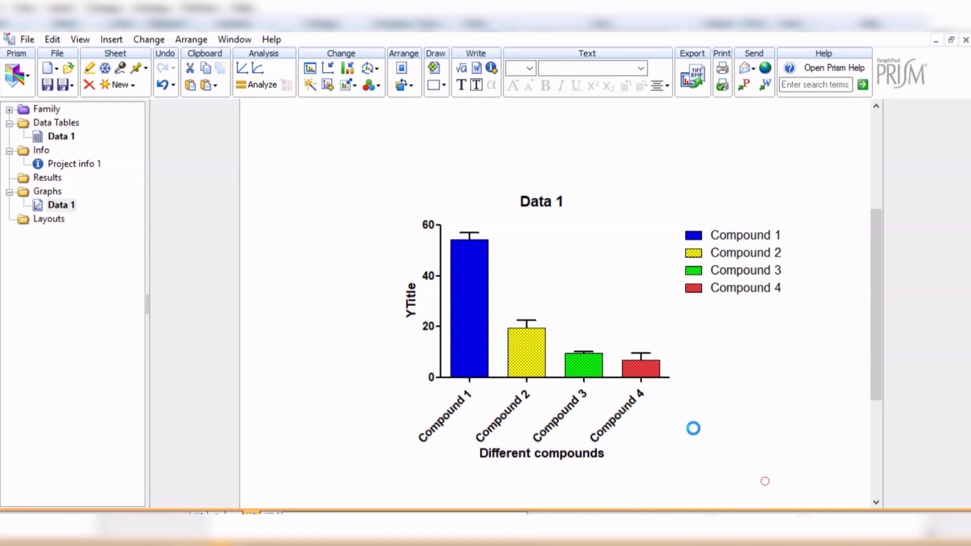
Replace the Y-axis title of the graph with the previously used entry "Concentration (µg mL⁻¹)"
click(408, 299)
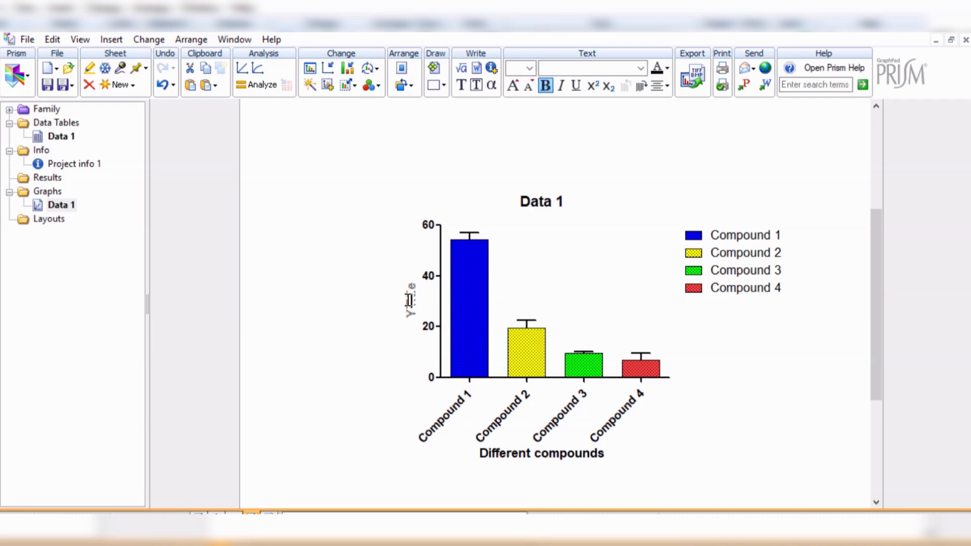
text(Conce)
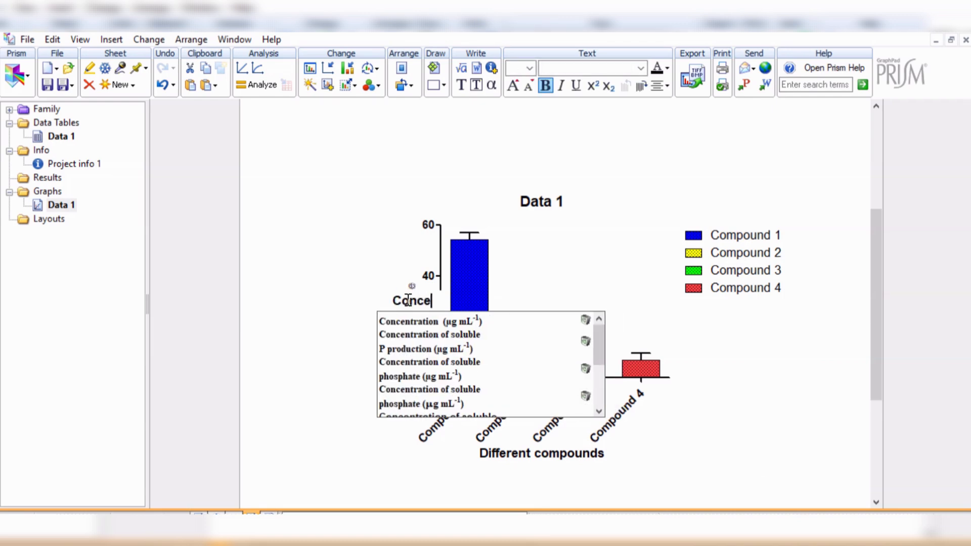
click(420, 322)
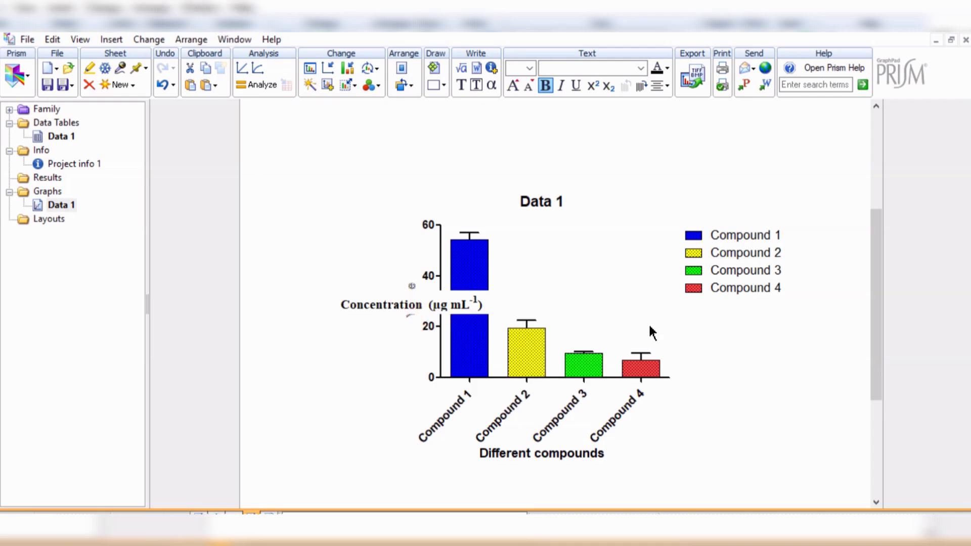
click(740, 417)
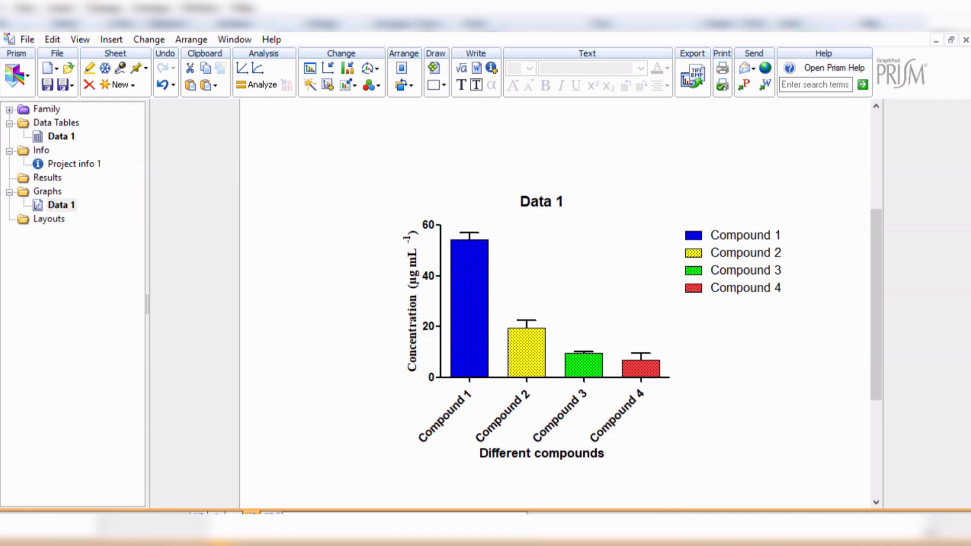
Set the font of the X-axis title and the legend labels to Times New Roman
double_click(560, 455)
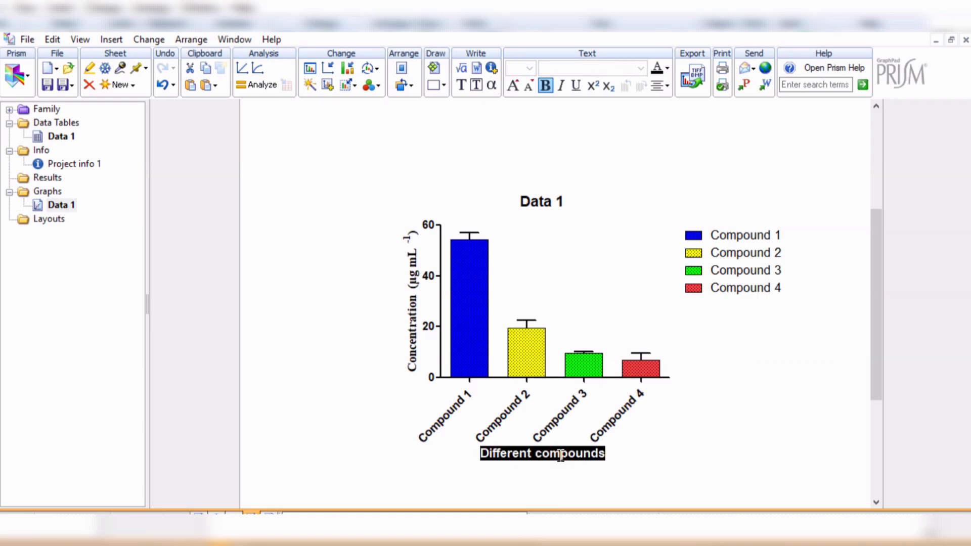
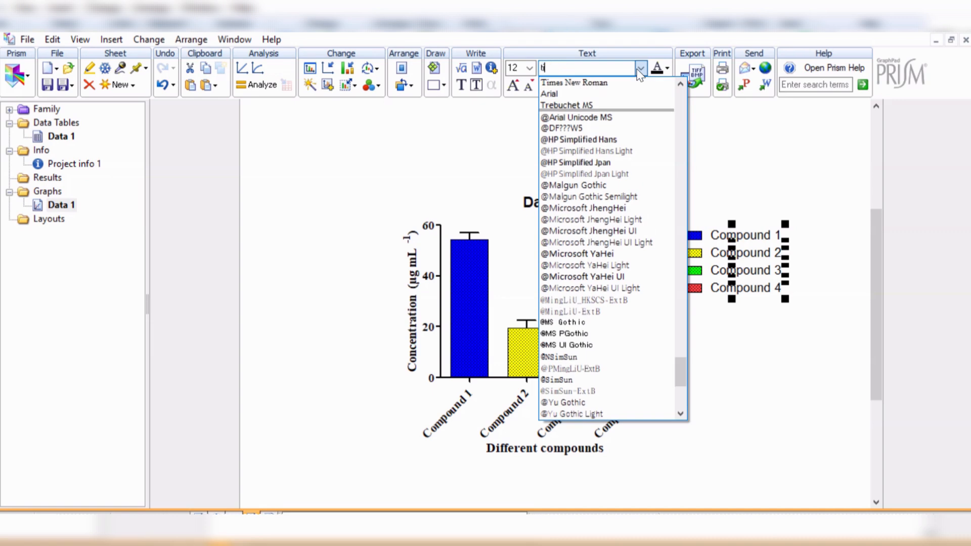
click(636, 68)
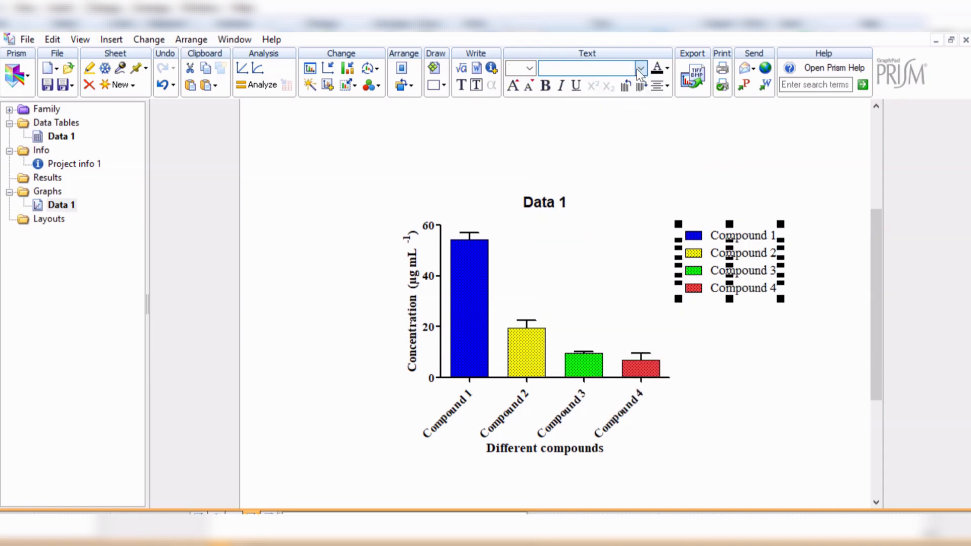
click(806, 376)
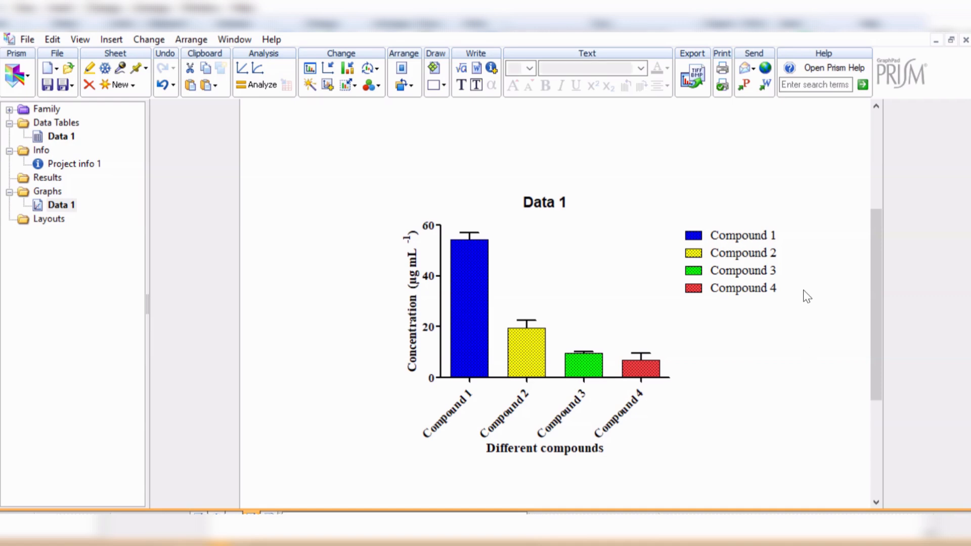
Make all four compound labels in the graph legend bold
click(801, 194)
drag(795, 336, 670, 317)
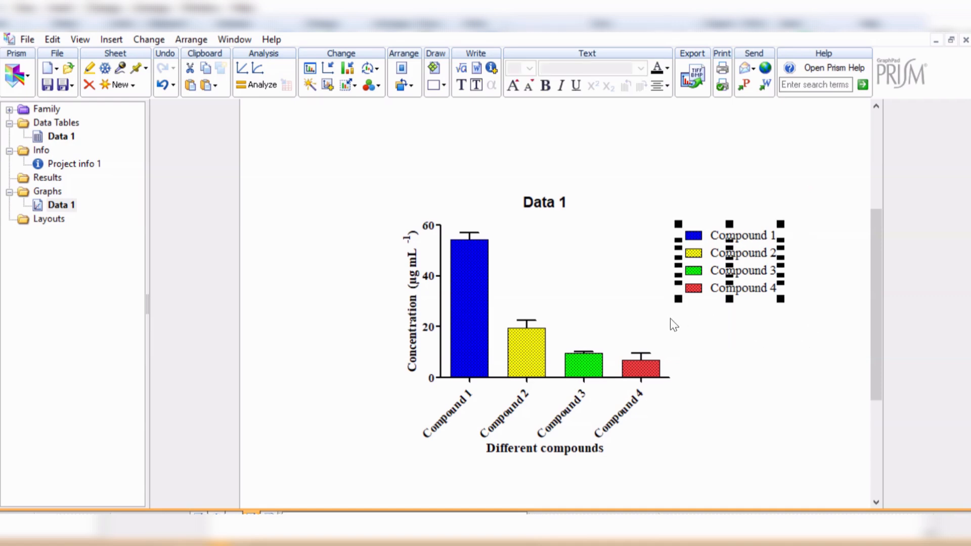
click(545, 85)
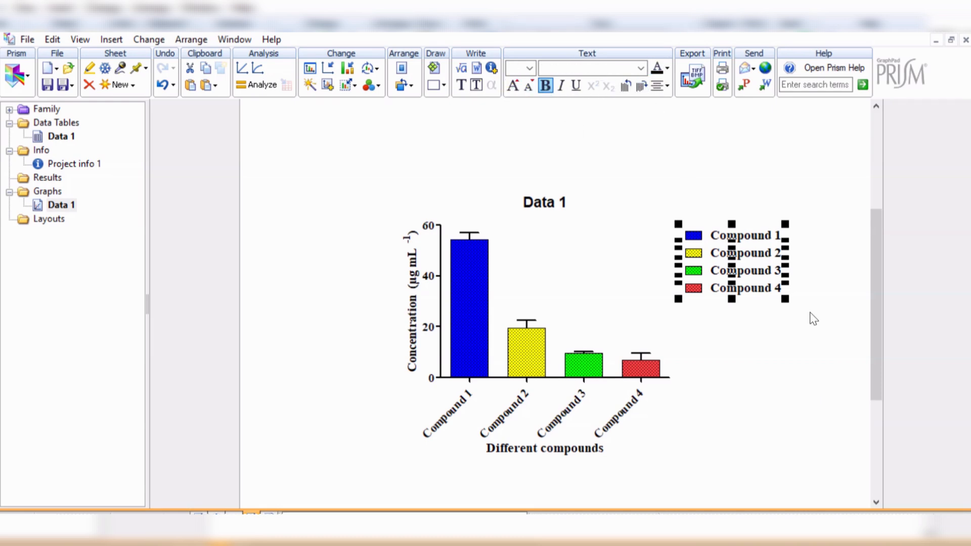
click(812, 354)
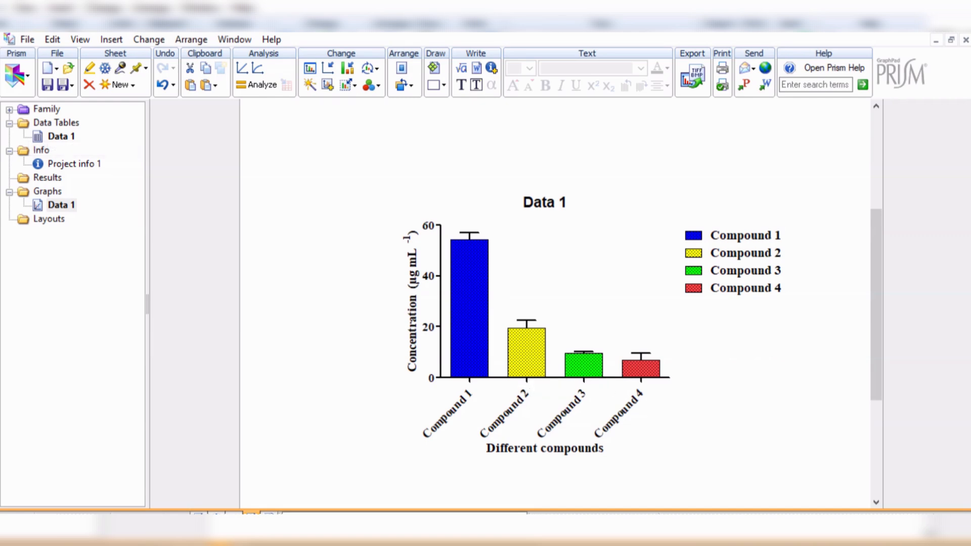
Start an analysis of the Data 1 table and choose One-way ANOVA (and nonparametric) from the column analyses
mouse_move(512, 379)
mouse_move(516, 356)
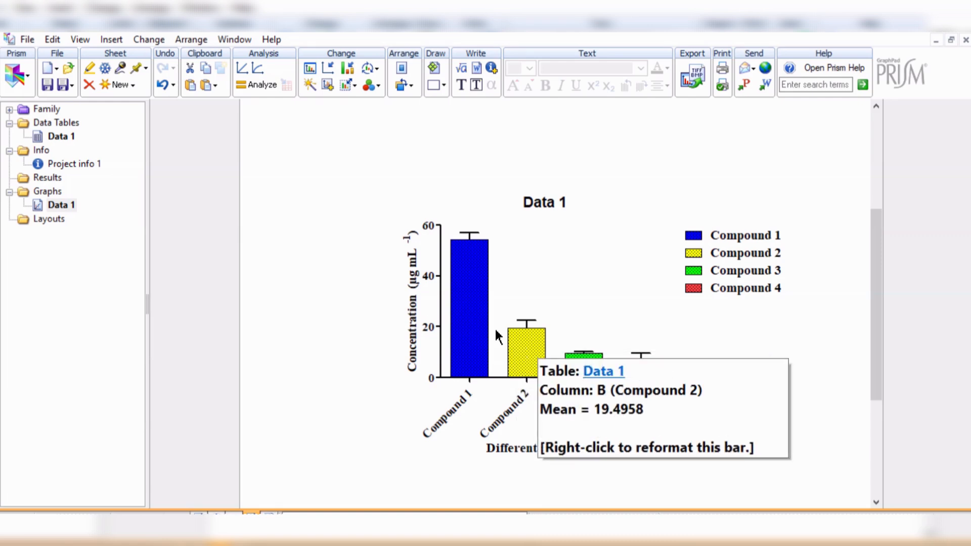
click(60, 138)
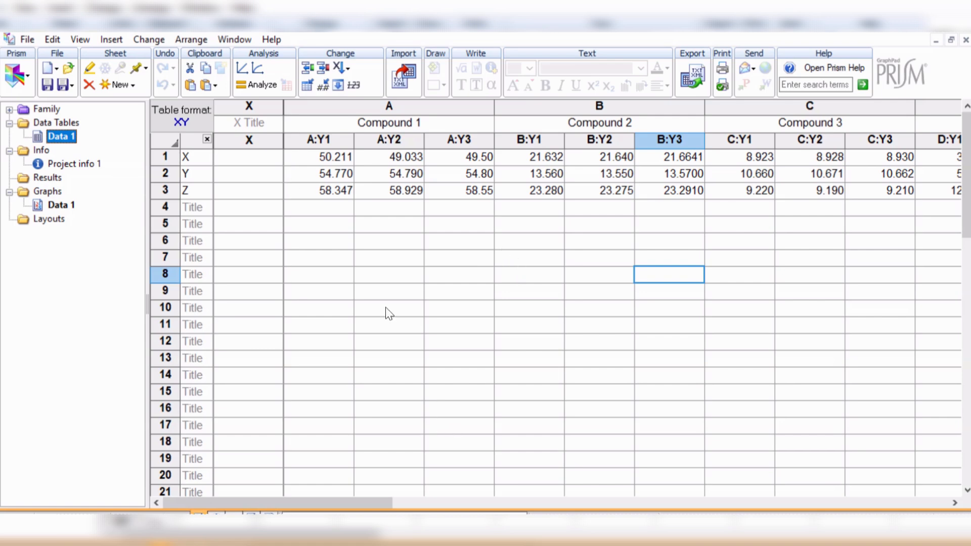
click(259, 85)
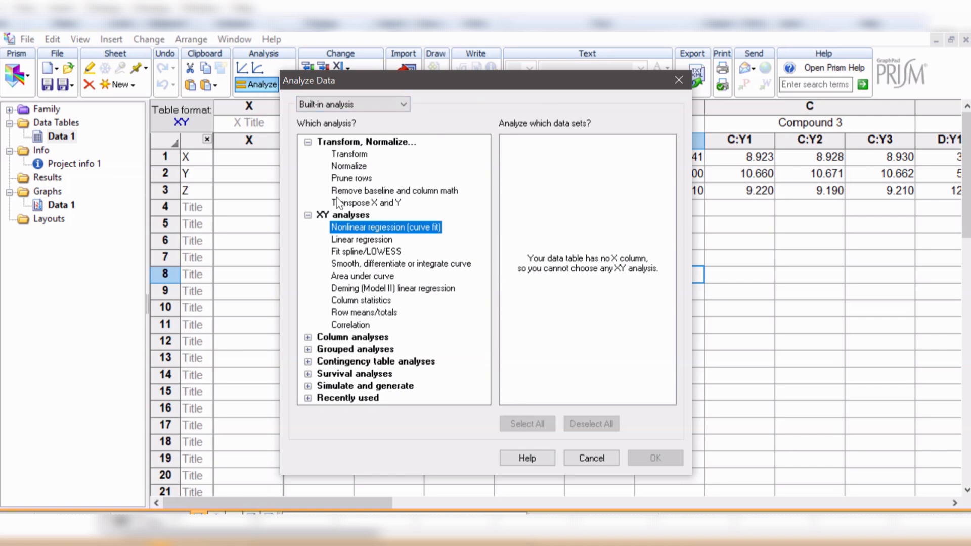
click(333, 338)
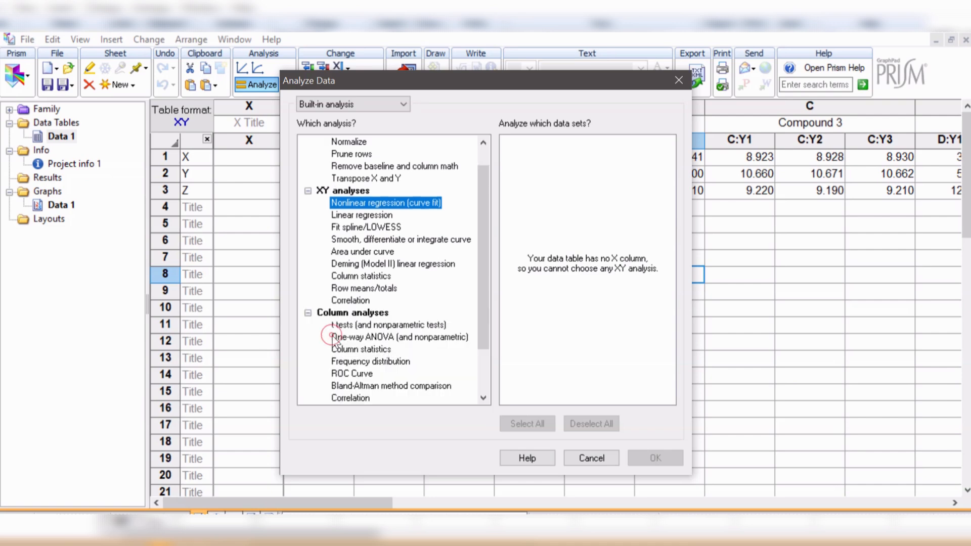
click(360, 344)
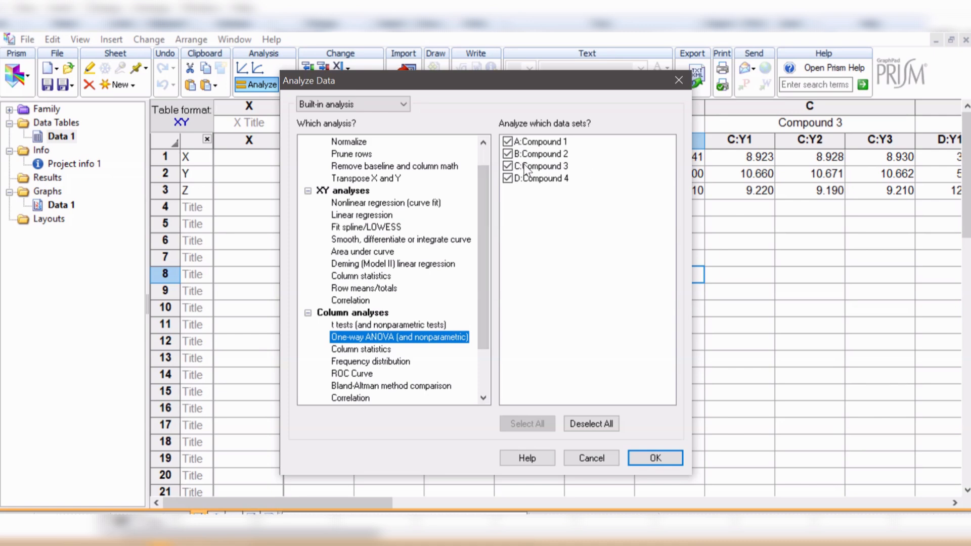
click(508, 154)
click(508, 166)
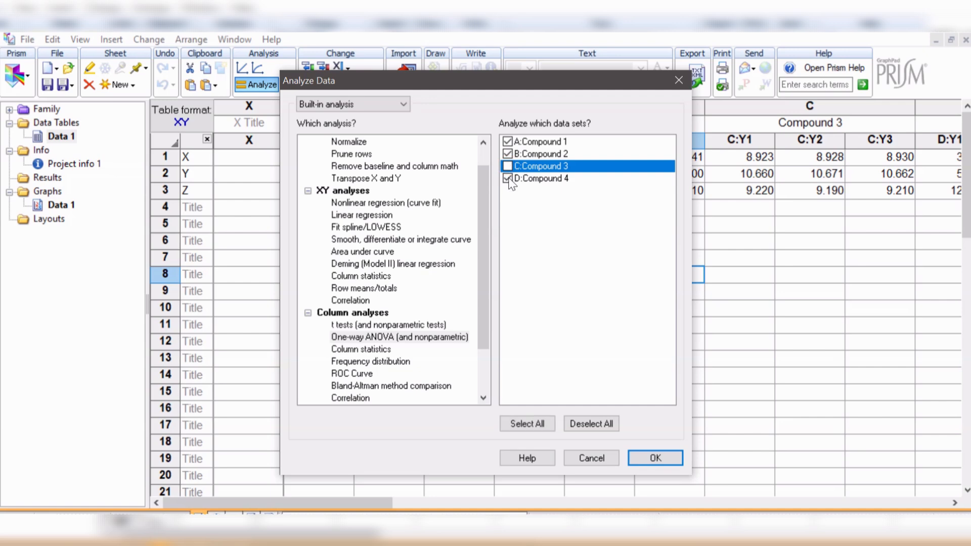
click(508, 178)
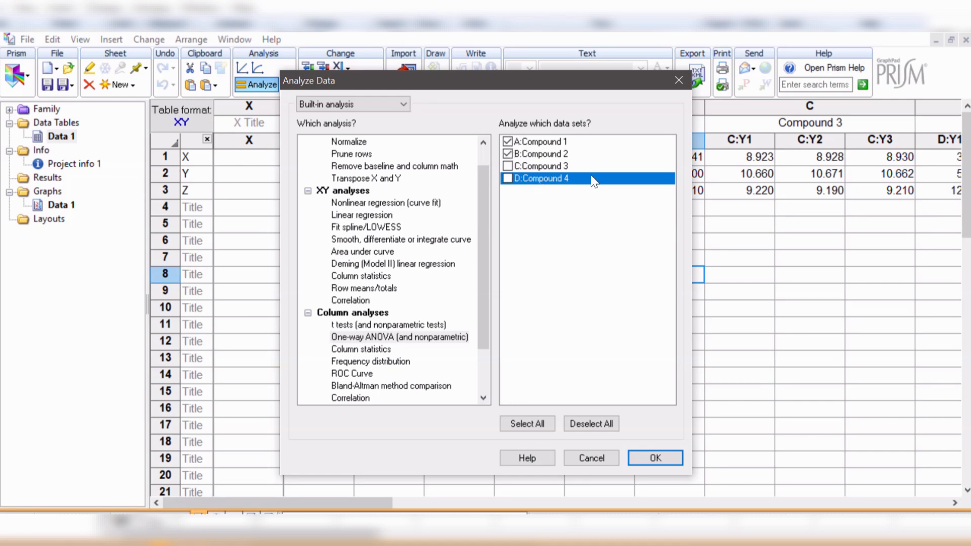
click(508, 166)
click(508, 179)
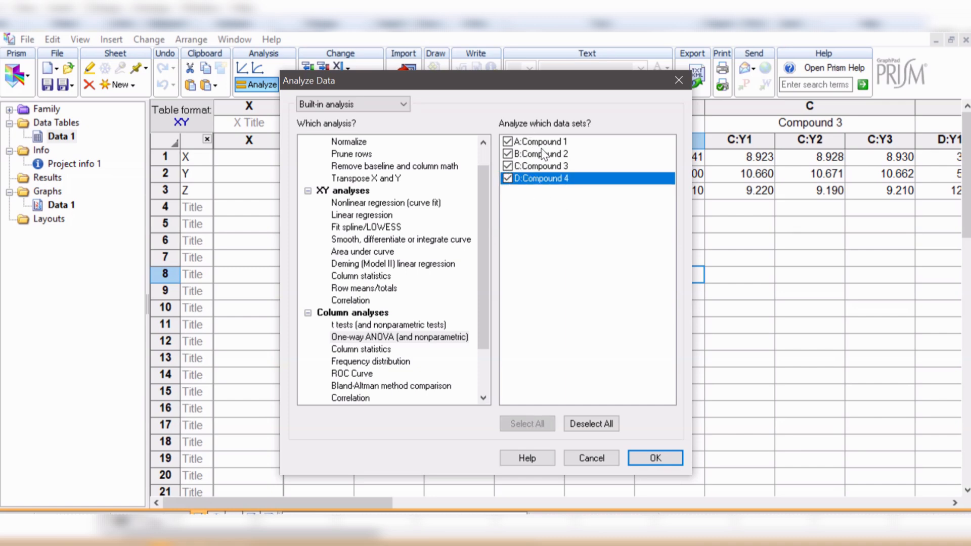
Run the one-way analysis of variance on all four compounds with the post test "Tukey: Compare all pairs of columns"
click(651, 457)
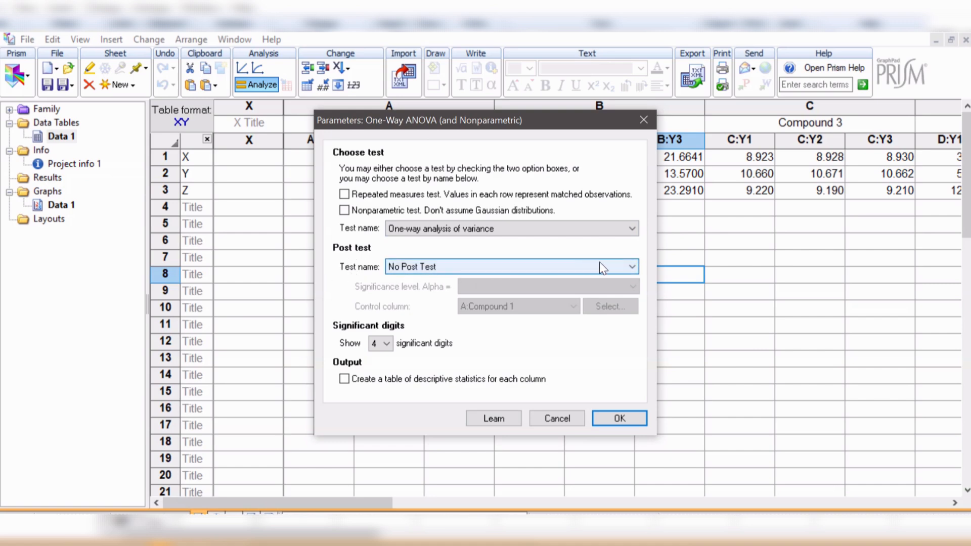
click(630, 267)
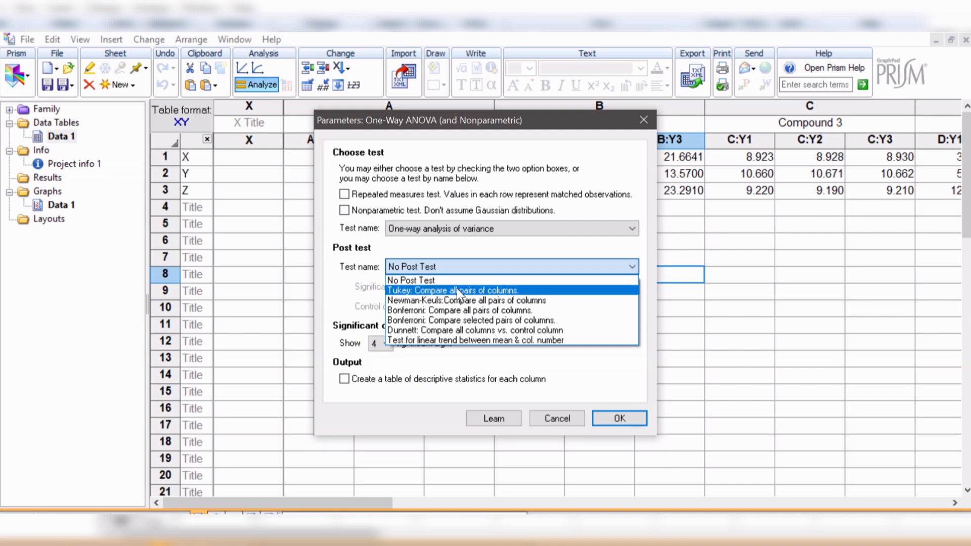
click(476, 287)
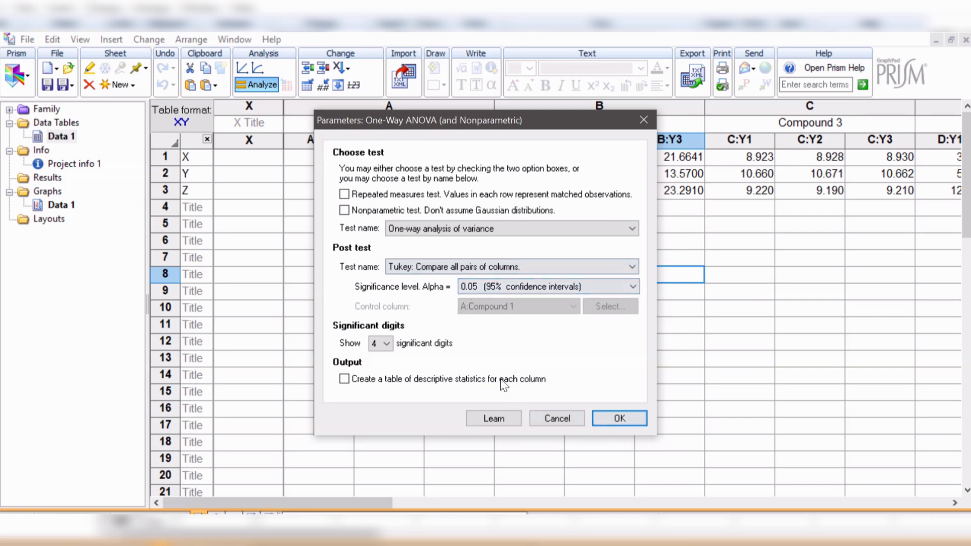
click(620, 419)
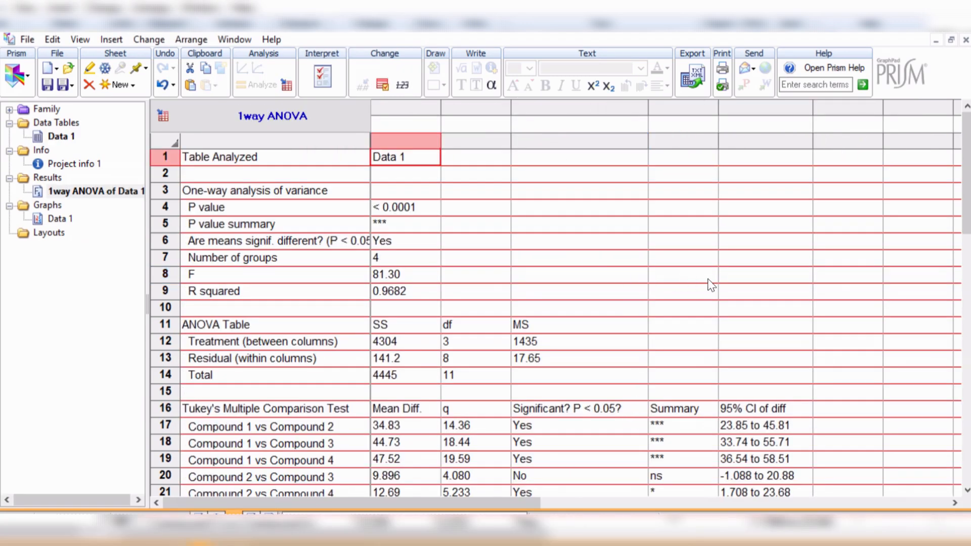
Examine the one-way ANOVA results and the significance and summary of Tukey's comparisons of Compound 1 with Compounds 2, 3 and 4
scroll(710, 286, down, 1)
scroll(711, 286, down, 2)
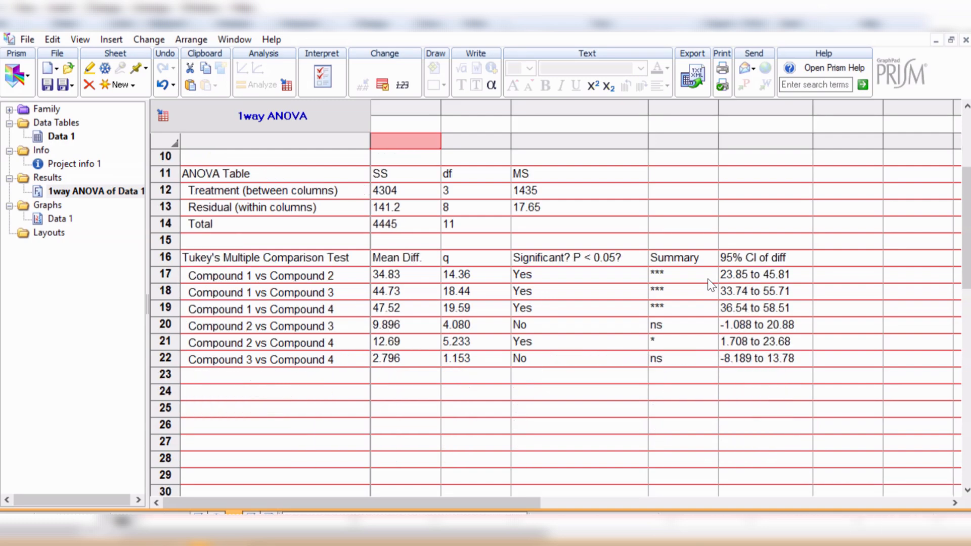
scroll(728, 329, up, 3)
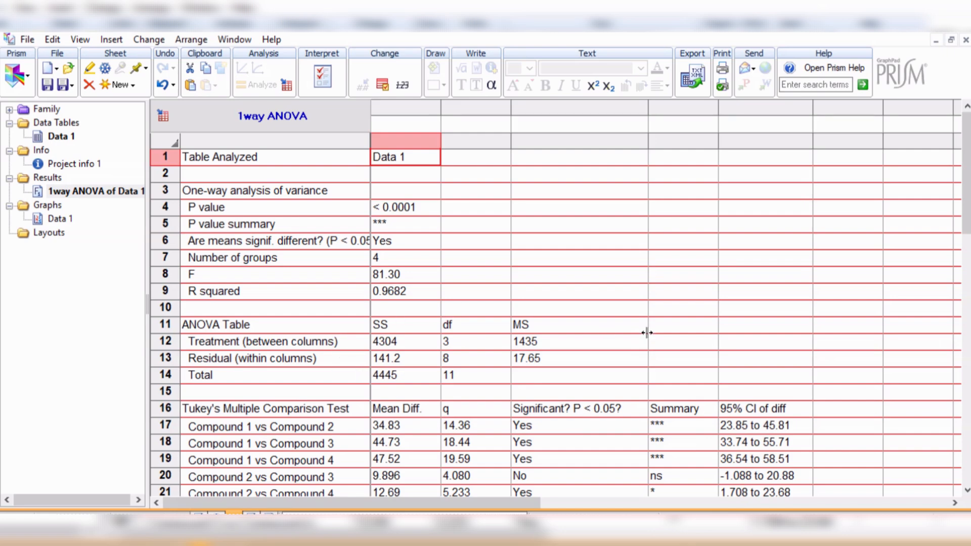
scroll(882, 399, down, 2)
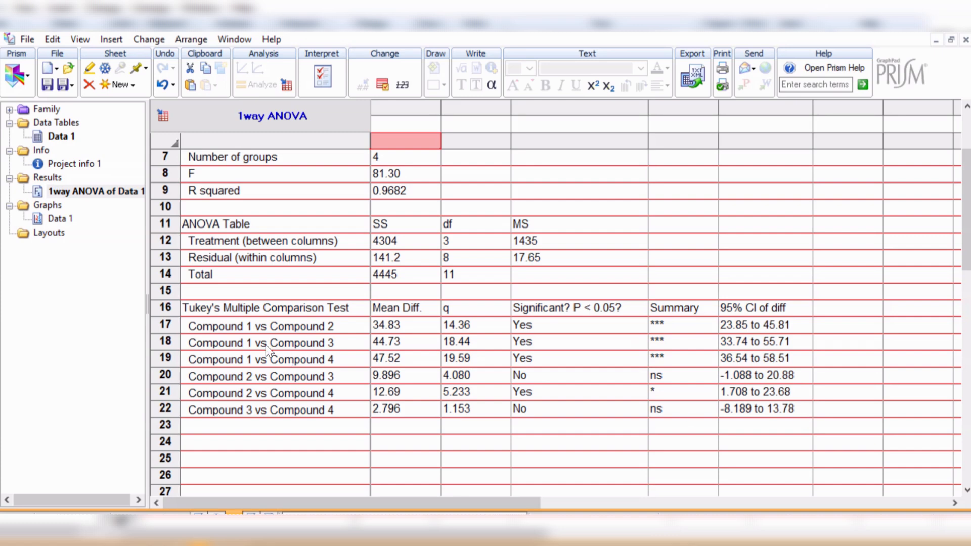
click(199, 311)
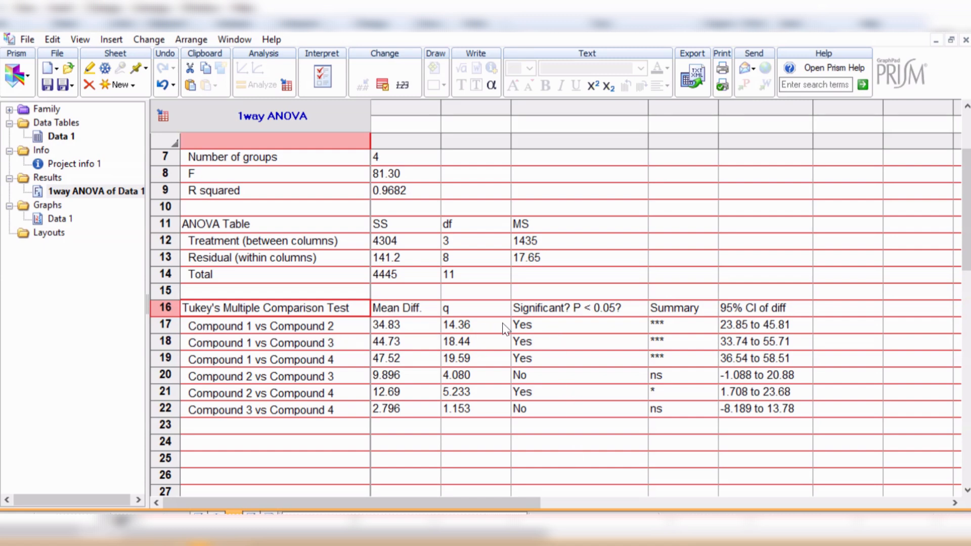
click(534, 329)
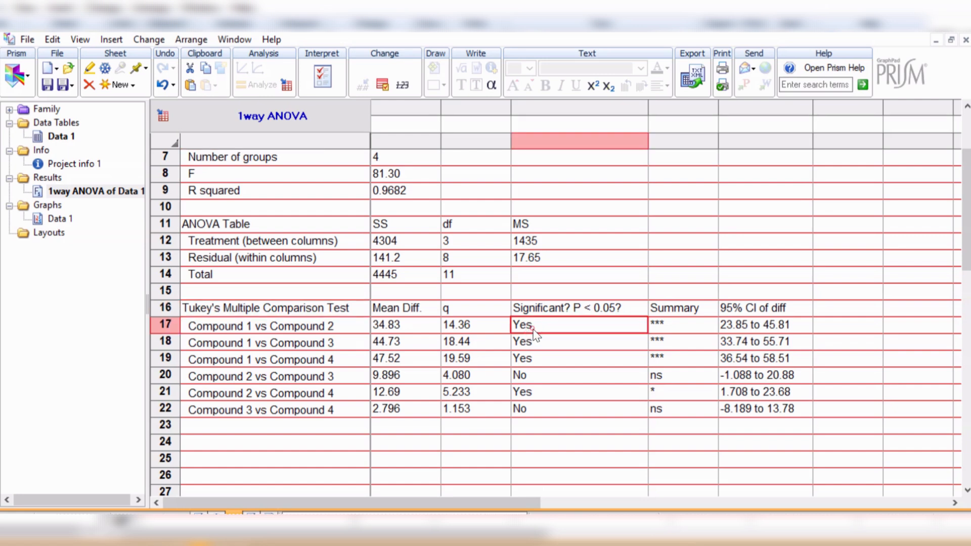
click(685, 329)
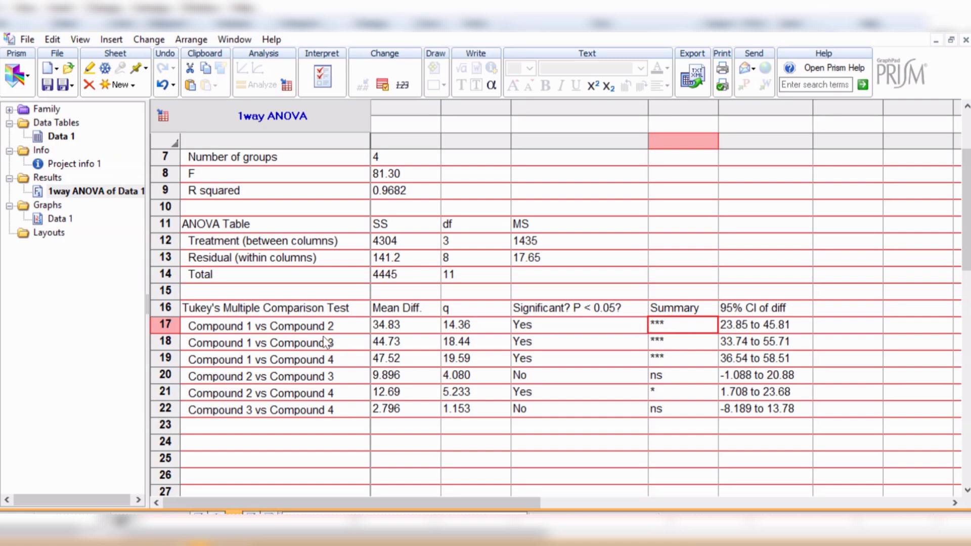
click(345, 347)
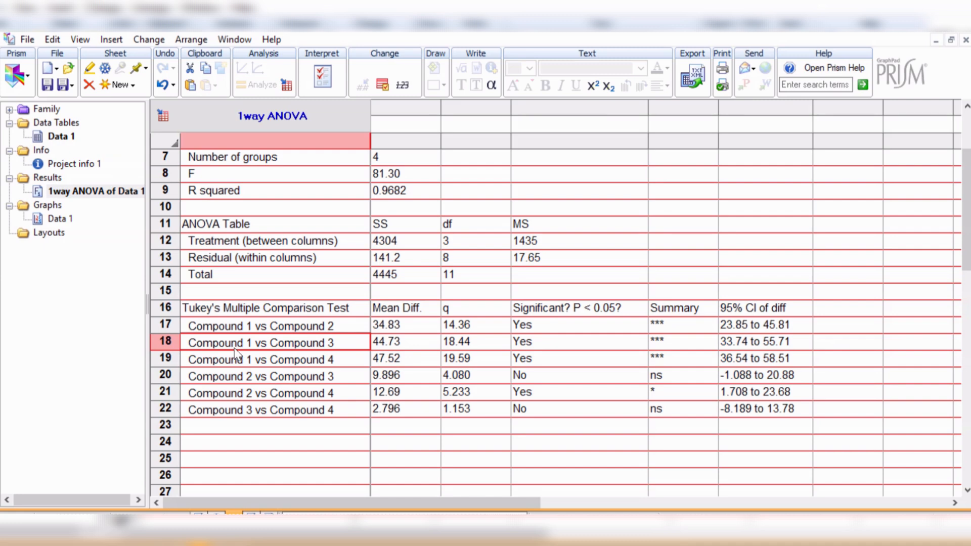
click(552, 341)
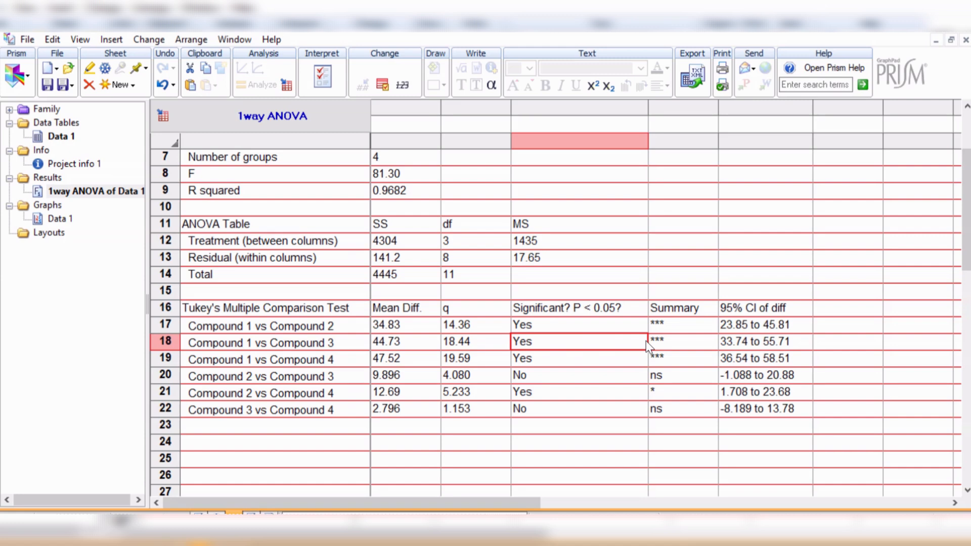
click(686, 344)
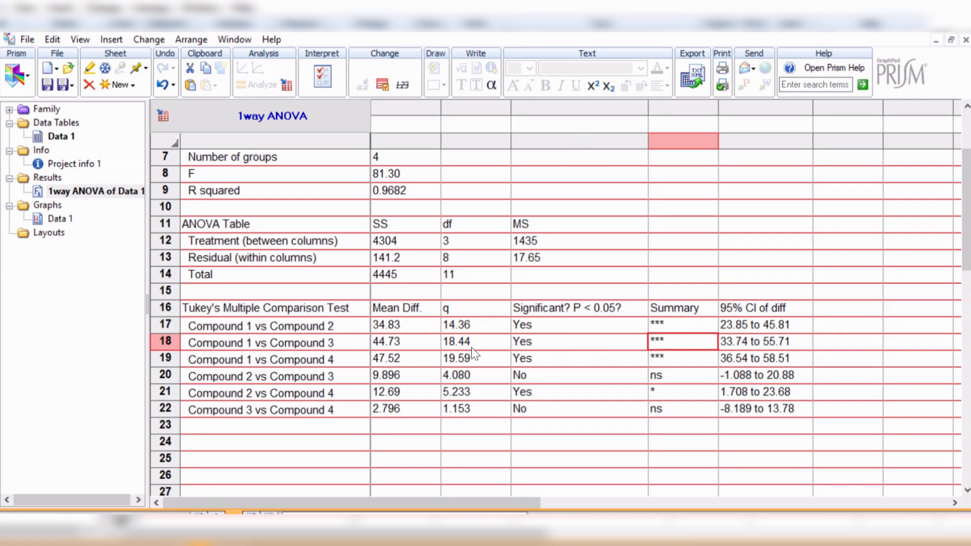
click(342, 360)
click(552, 356)
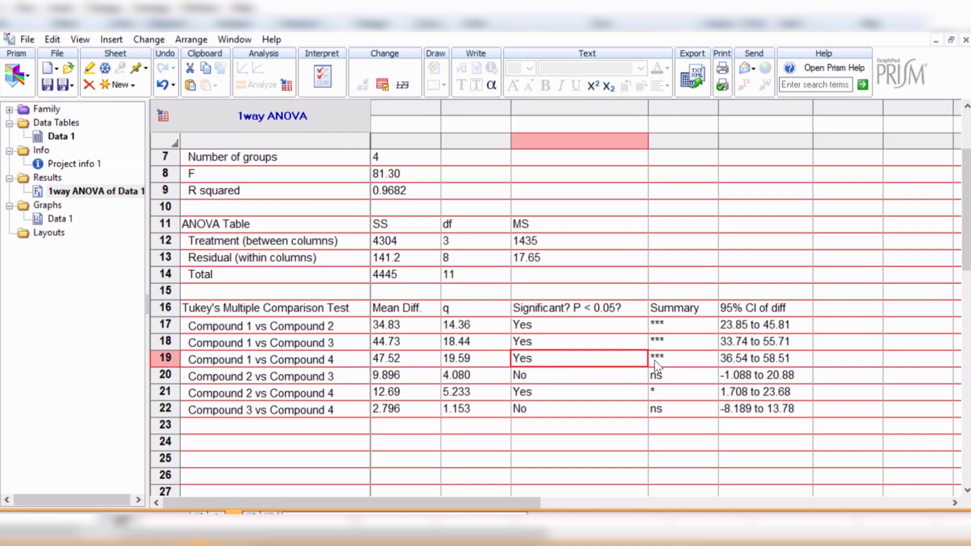
click(677, 359)
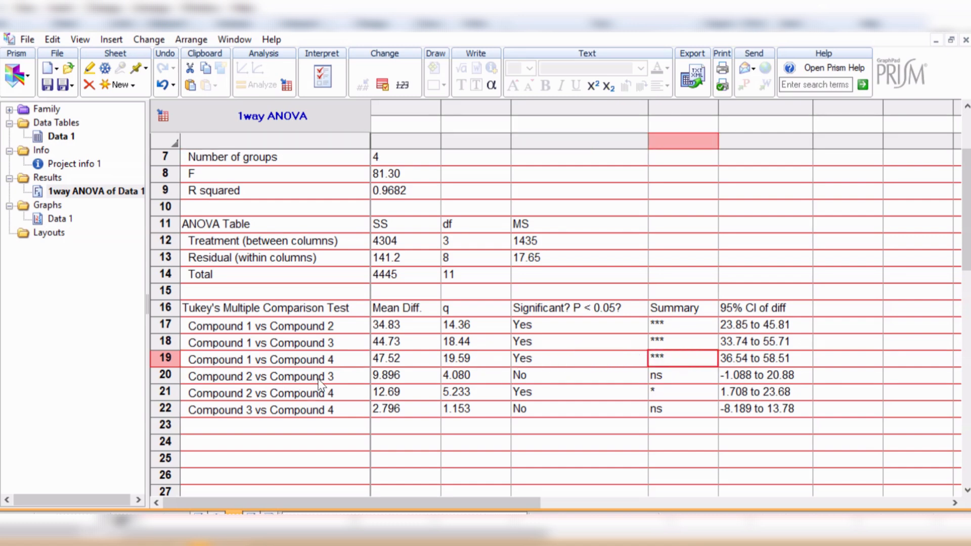
Examine the significance and summary of Tukey's comparisons of Compound 2 with Compounds 3 and 4, and Compound 3 with Compound 4
click(349, 381)
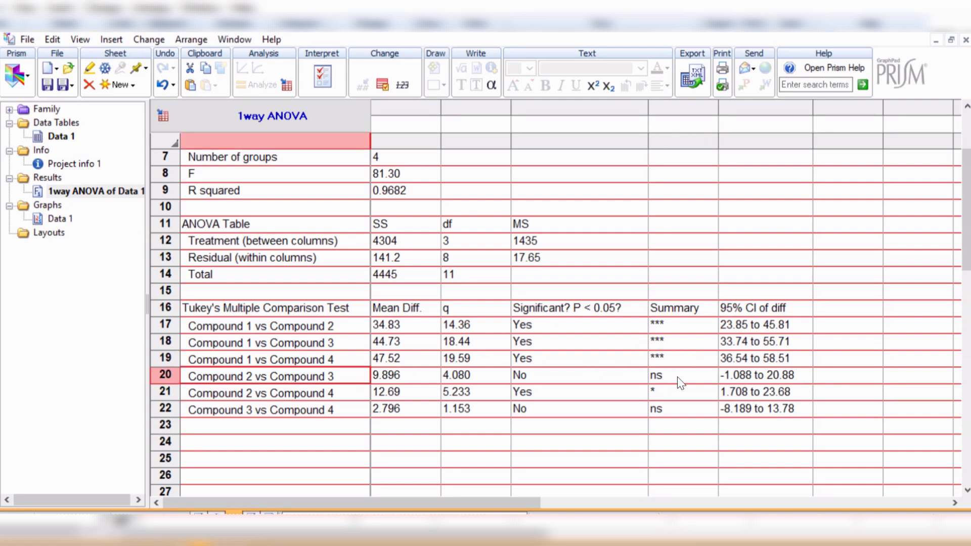
click(525, 381)
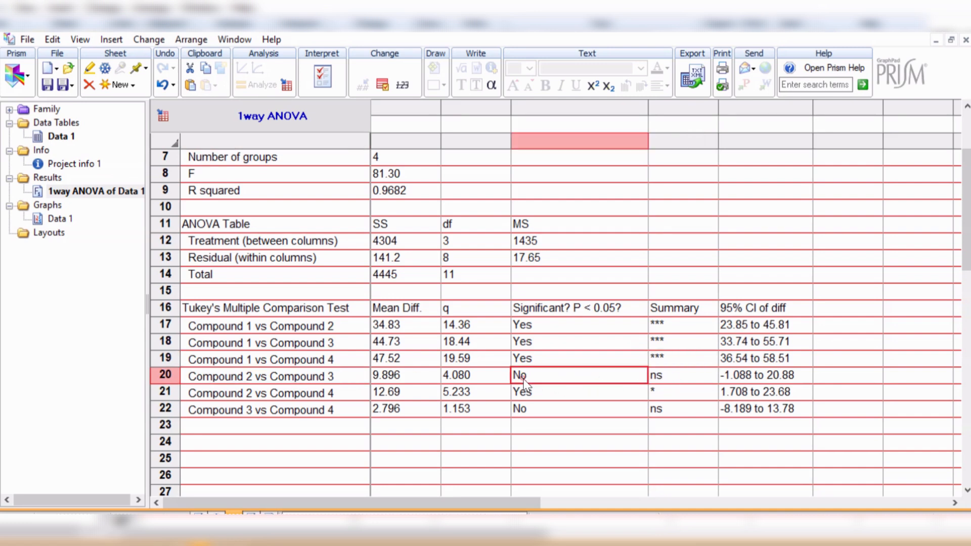
click(671, 380)
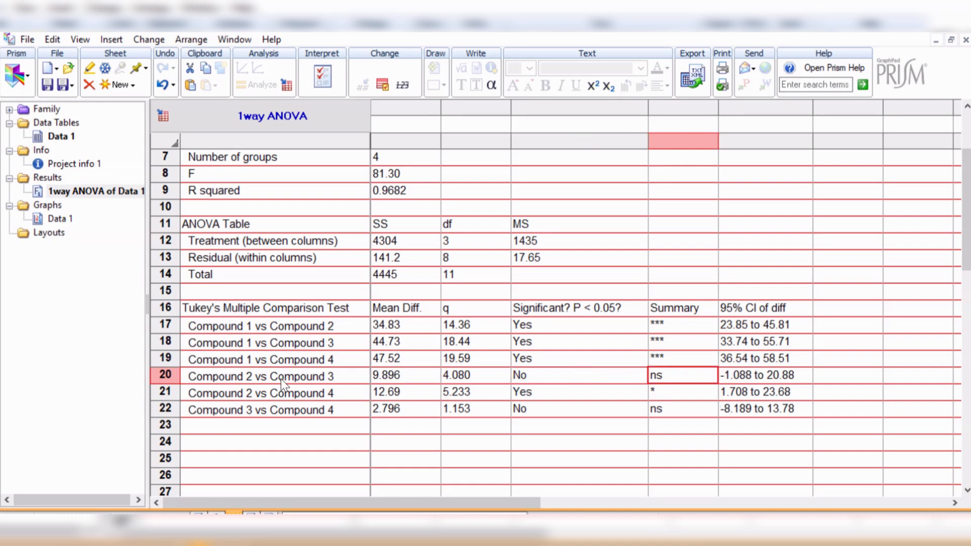
click(251, 394)
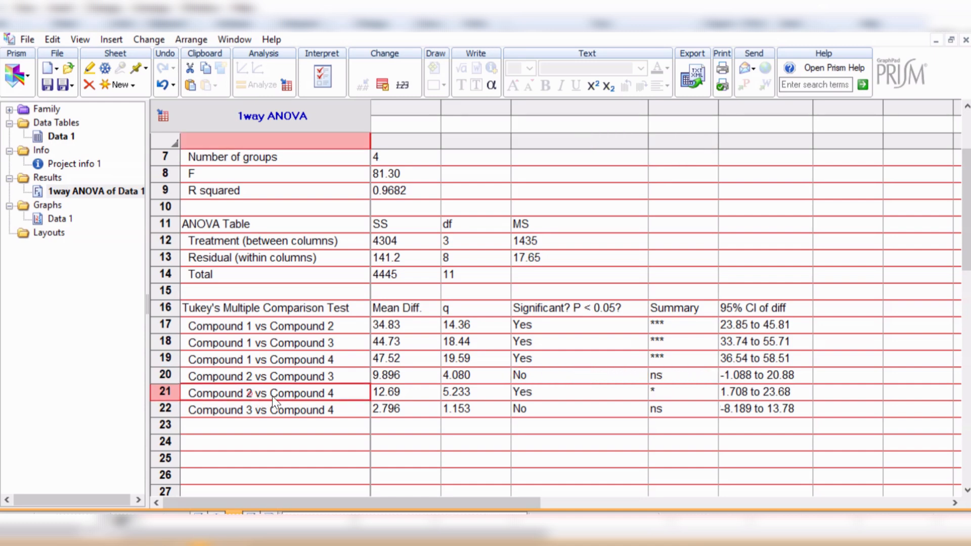
click(551, 392)
click(669, 396)
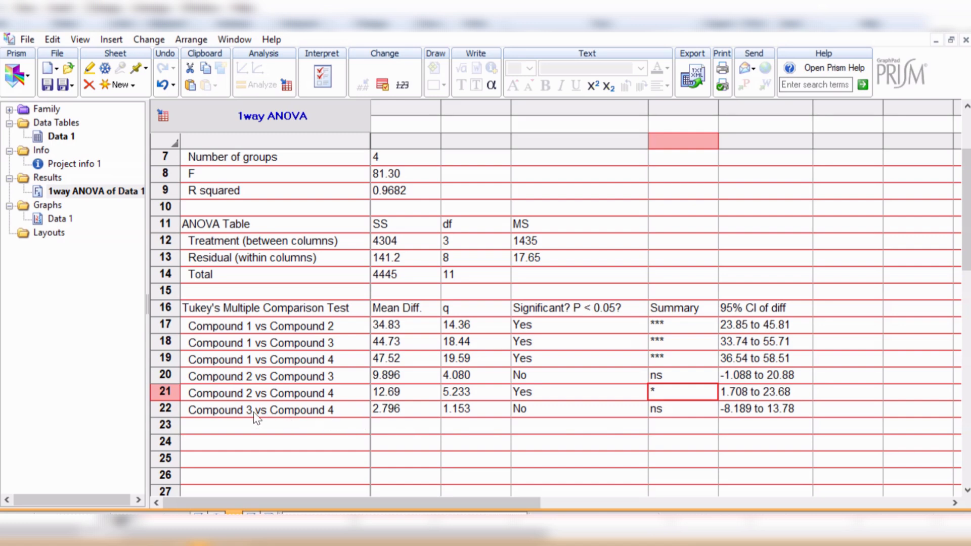
click(335, 410)
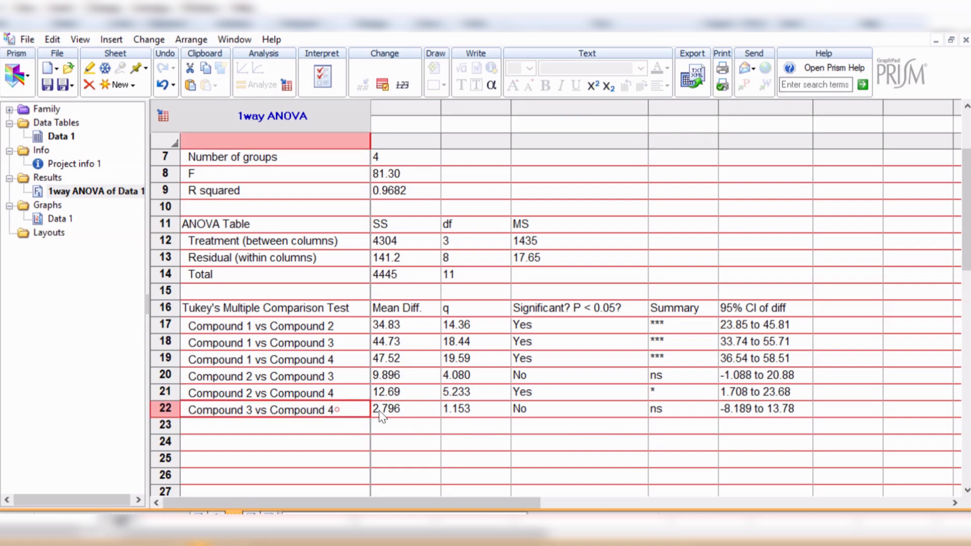
click(549, 410)
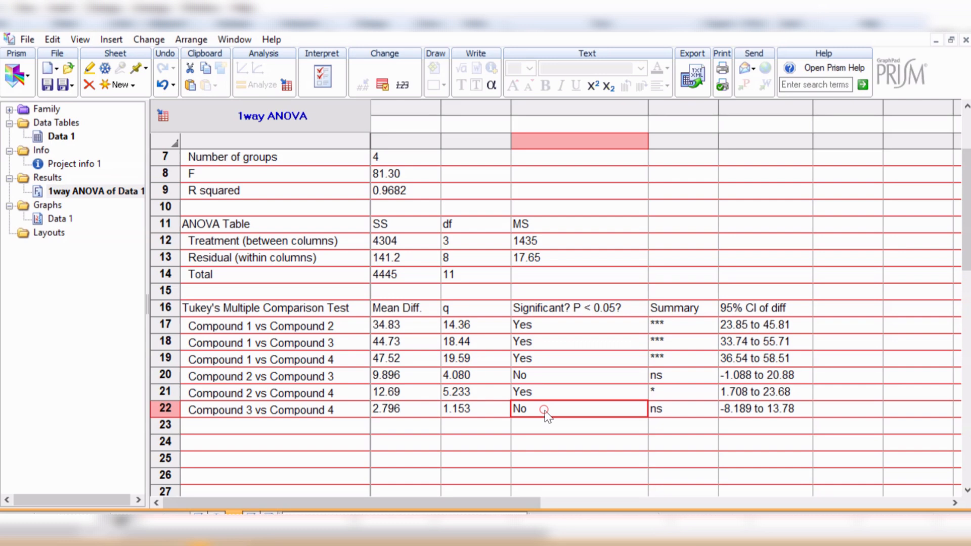
click(671, 408)
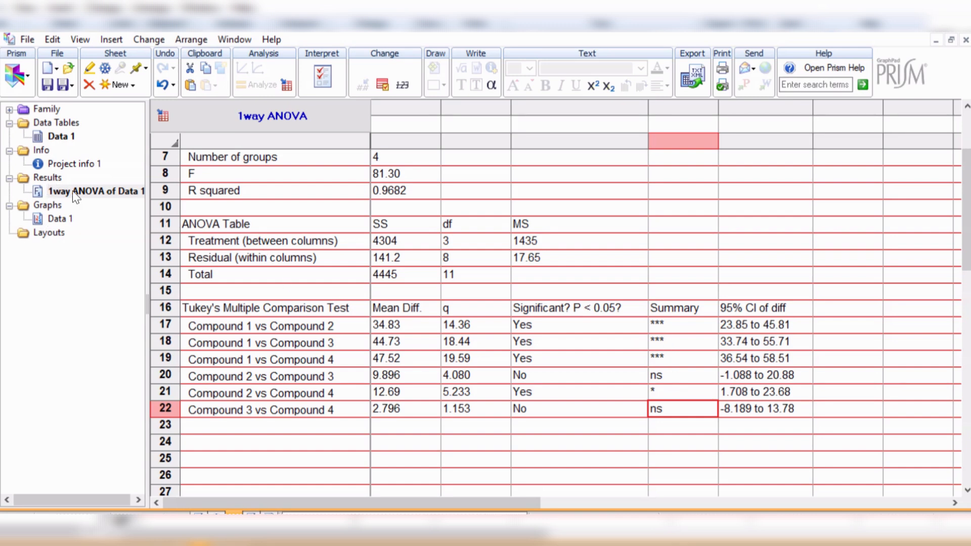
click(46, 178)
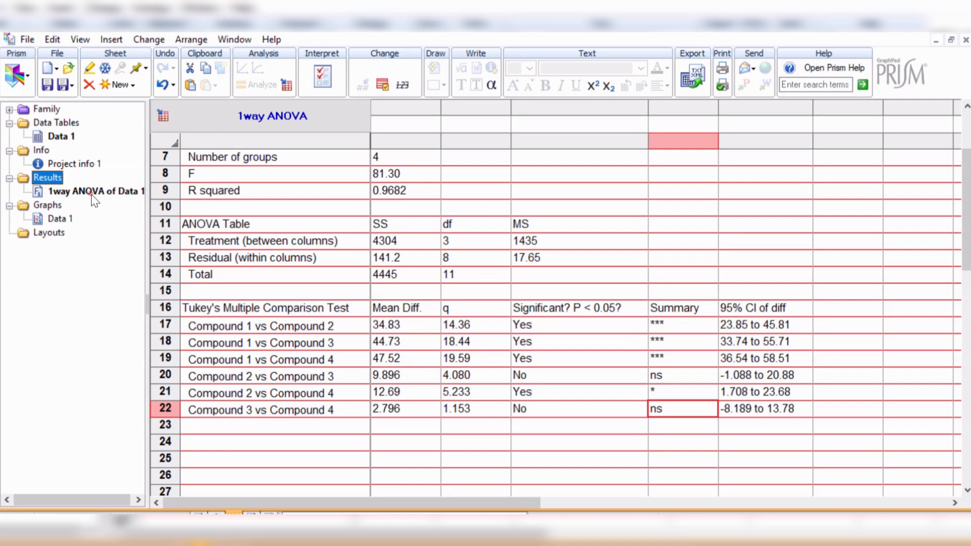
click(91, 195)
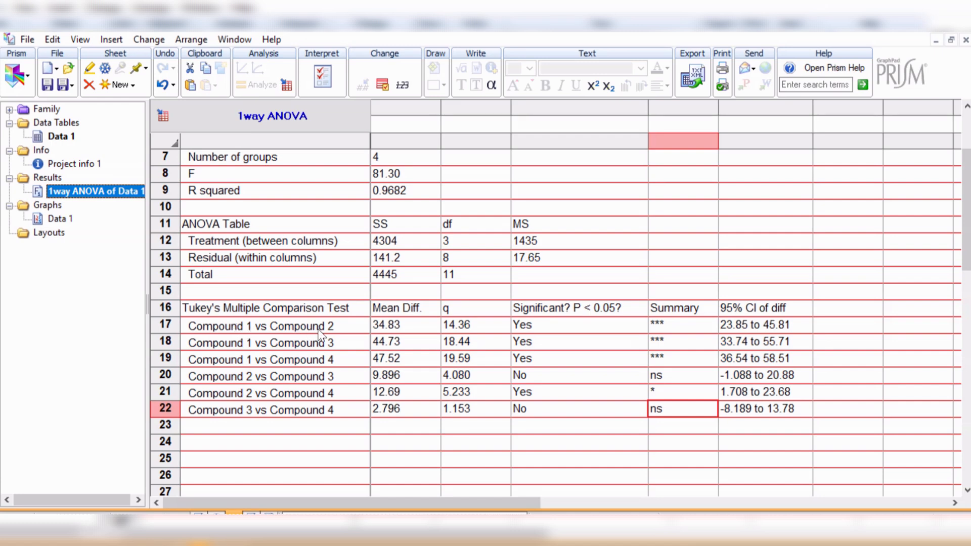
Open the Data 1 graph and move its title higher to leave more space above the bars
click(60, 218)
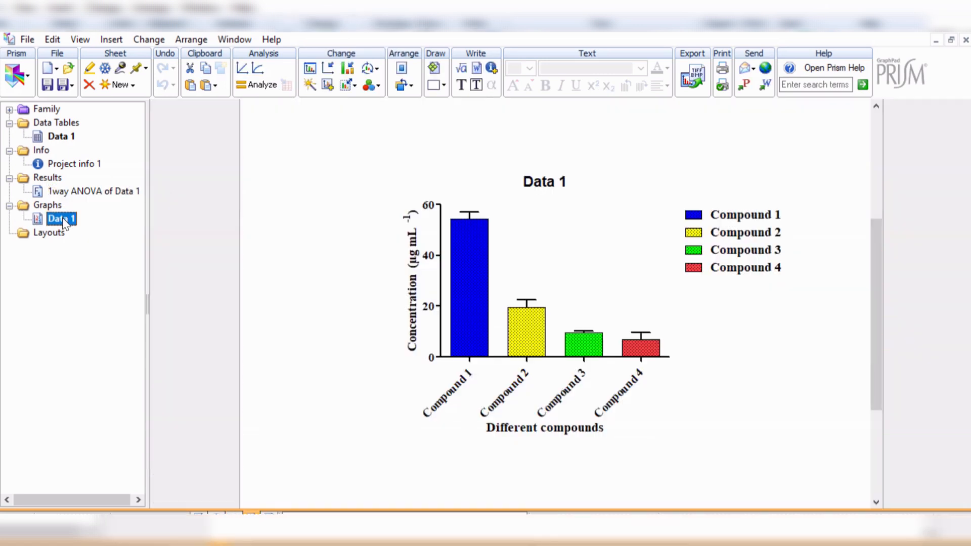
double_click(545, 180)
click(549, 181)
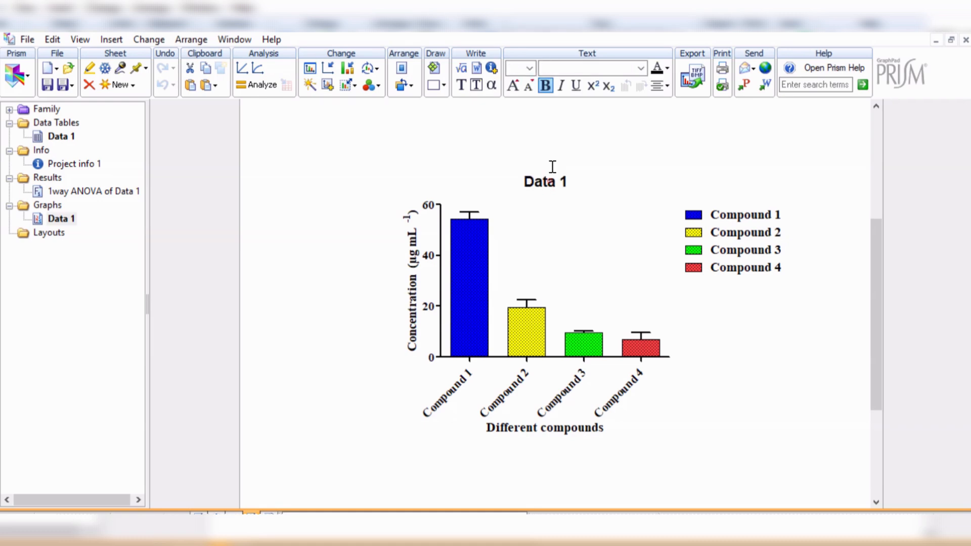
click(549, 185)
click(561, 195)
drag(559, 190, 560, 159)
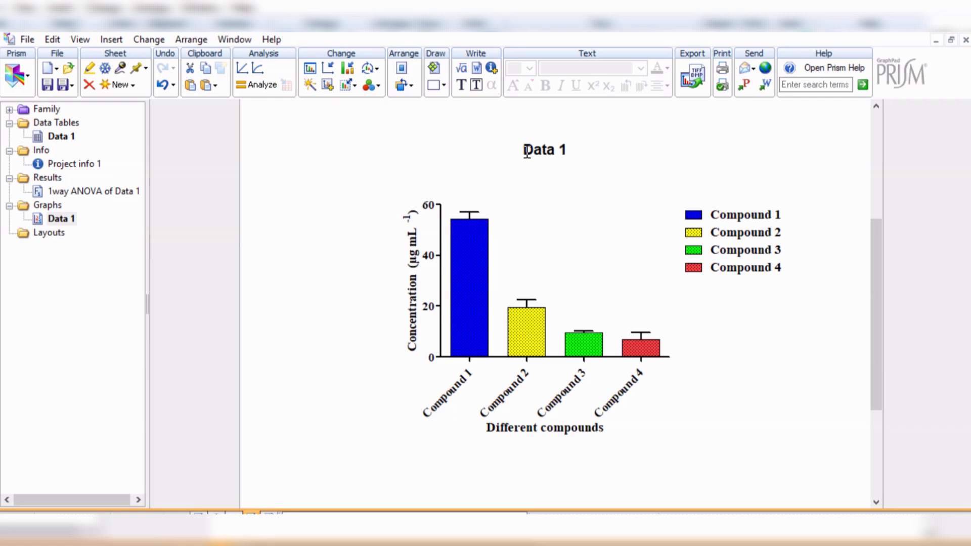
drag(516, 148, 568, 149)
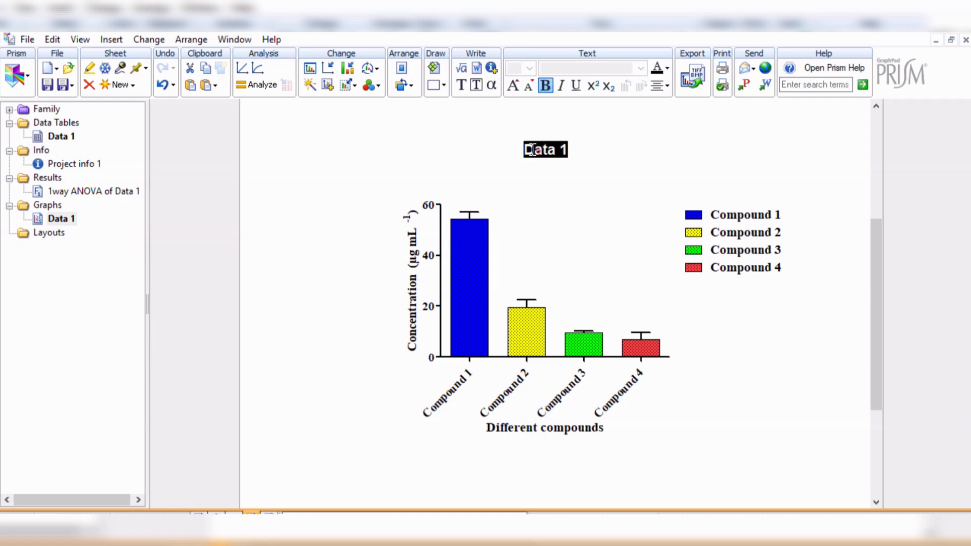
click(559, 183)
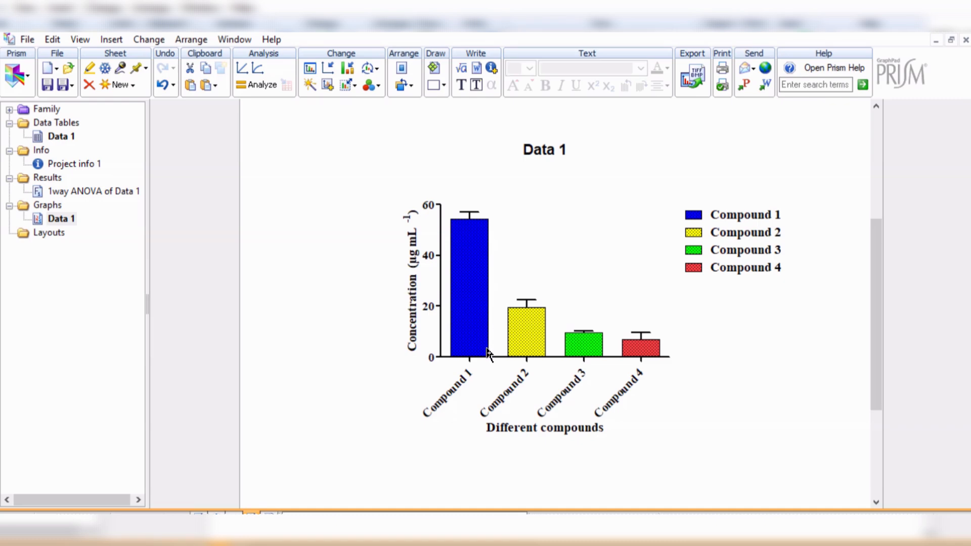
mouse_move(481, 267)
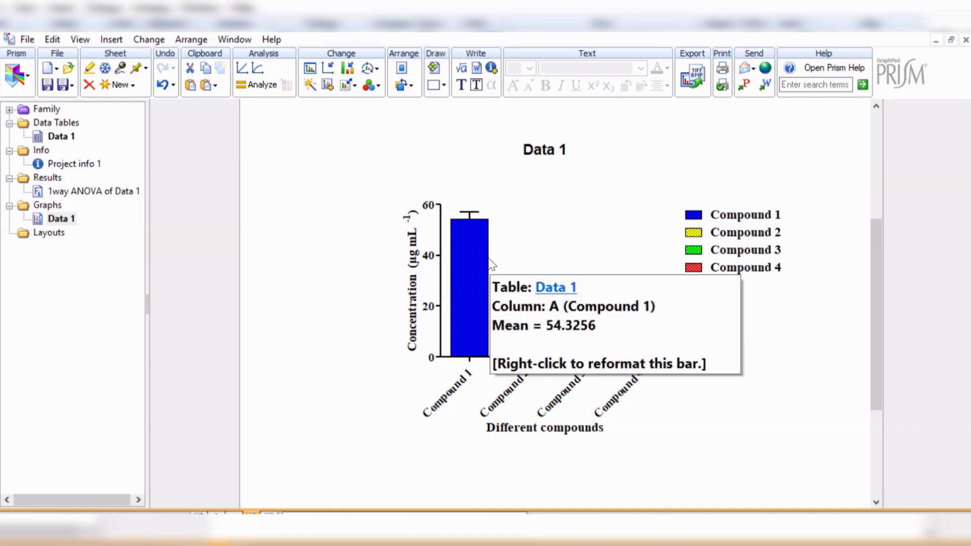